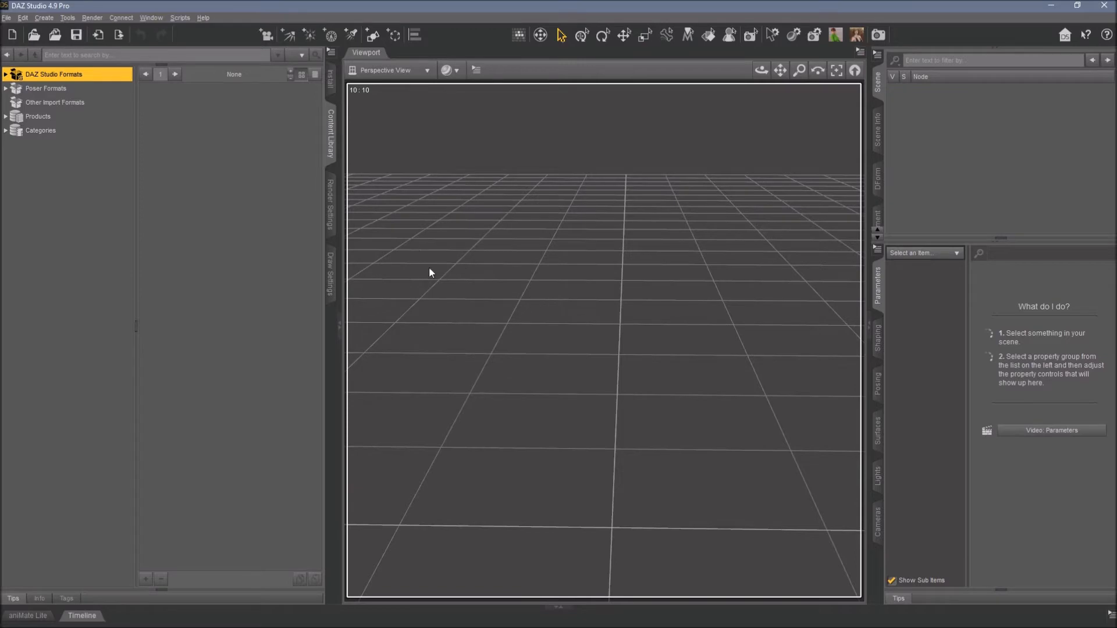
pyautogui.click(1045, 7)
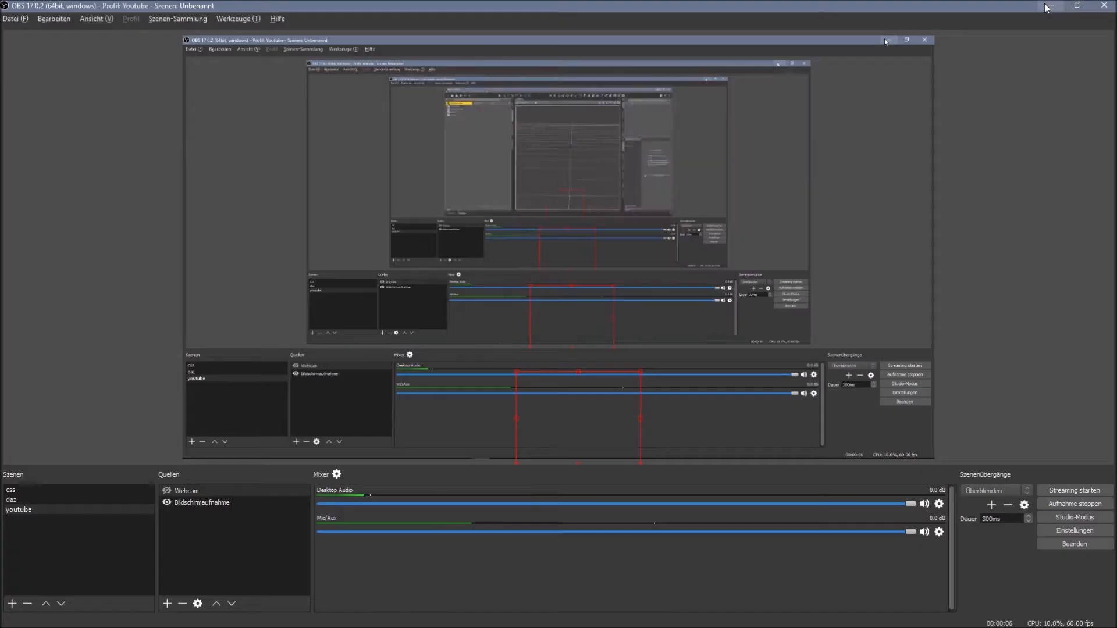
pyautogui.click(1044, 4)
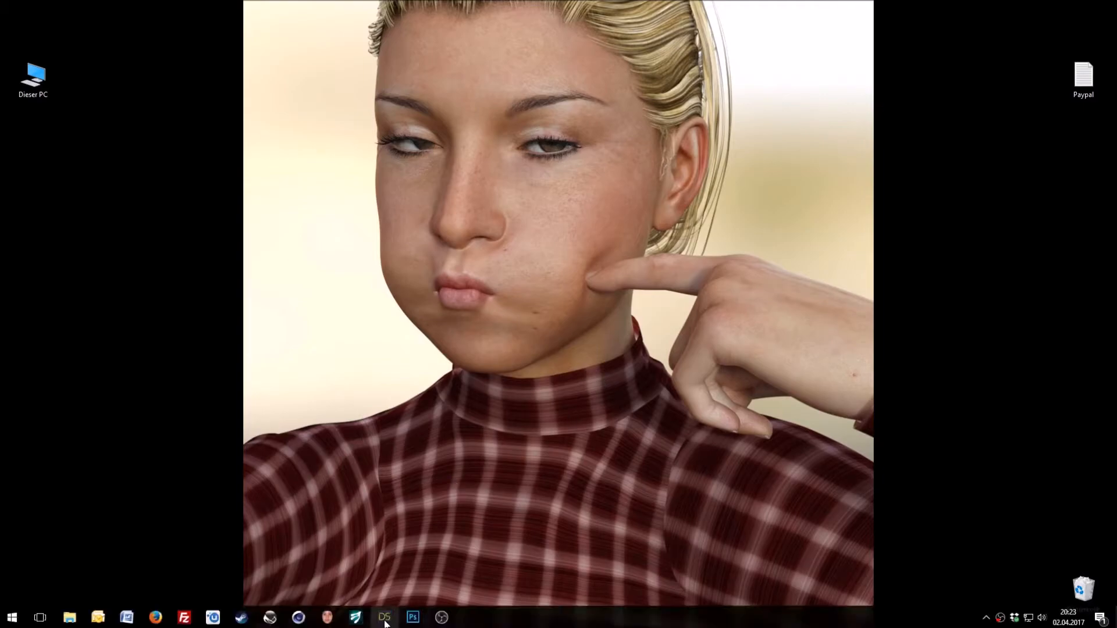
pyautogui.click(384, 620)
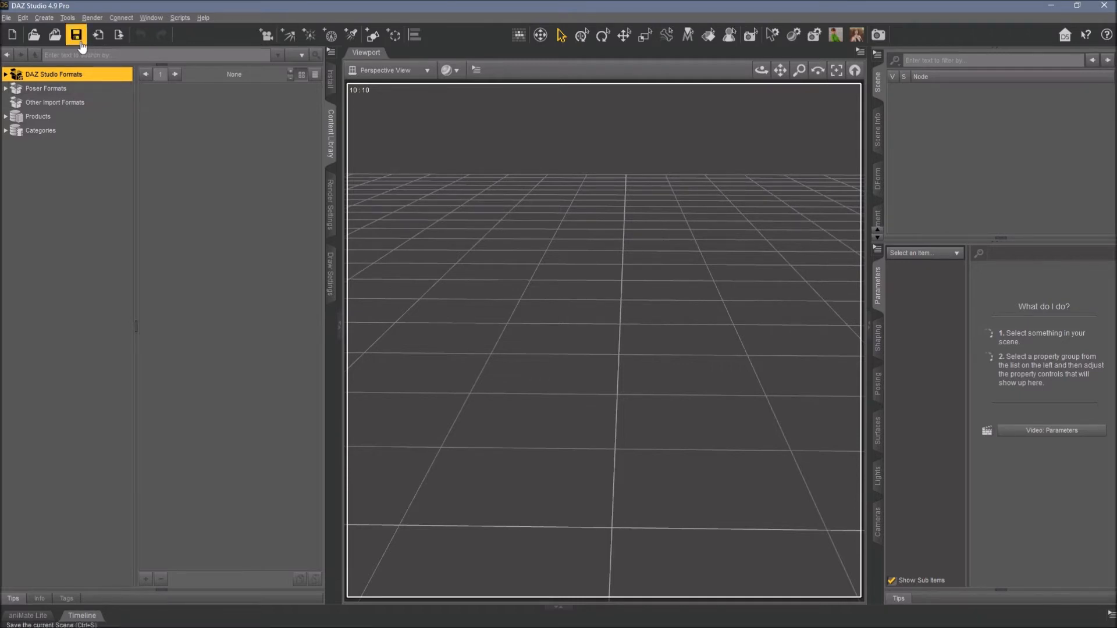
# Create a plane primitive at the world center with primary axis Y Positive, size 1 m and 100 divisions.
pyautogui.click(38, 19)
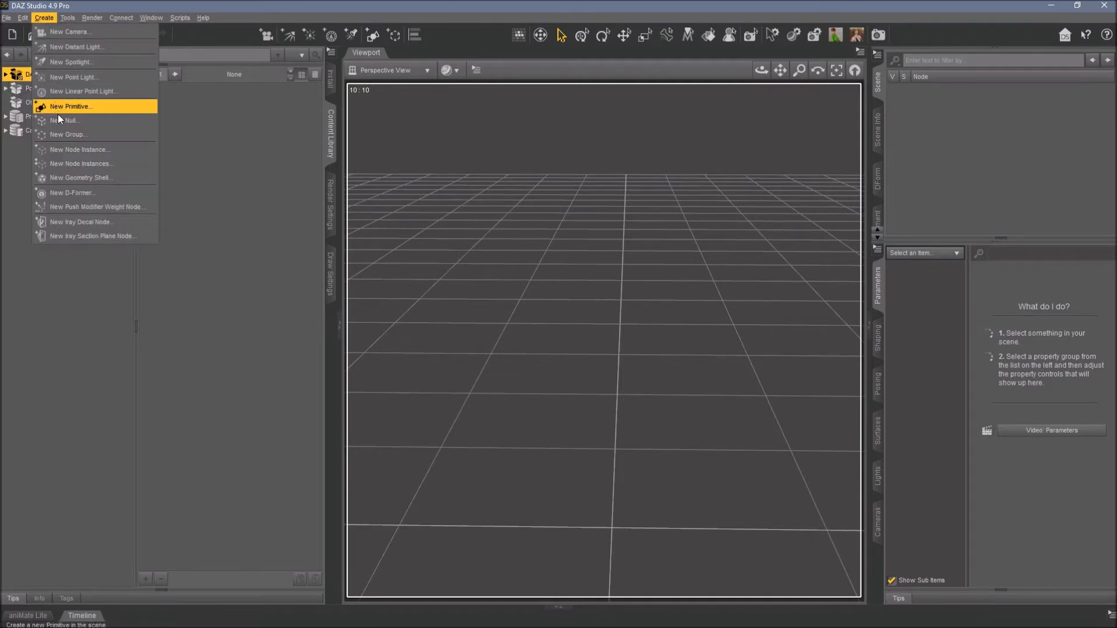
pyautogui.click(73, 106)
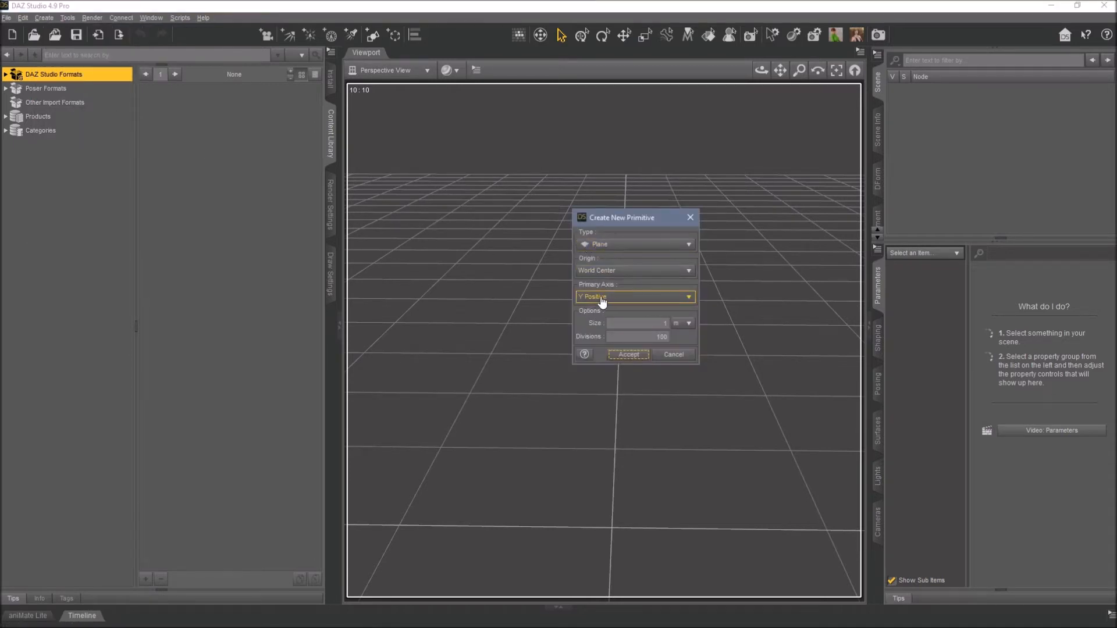
pyautogui.click(660, 337)
pyautogui.click(628, 355)
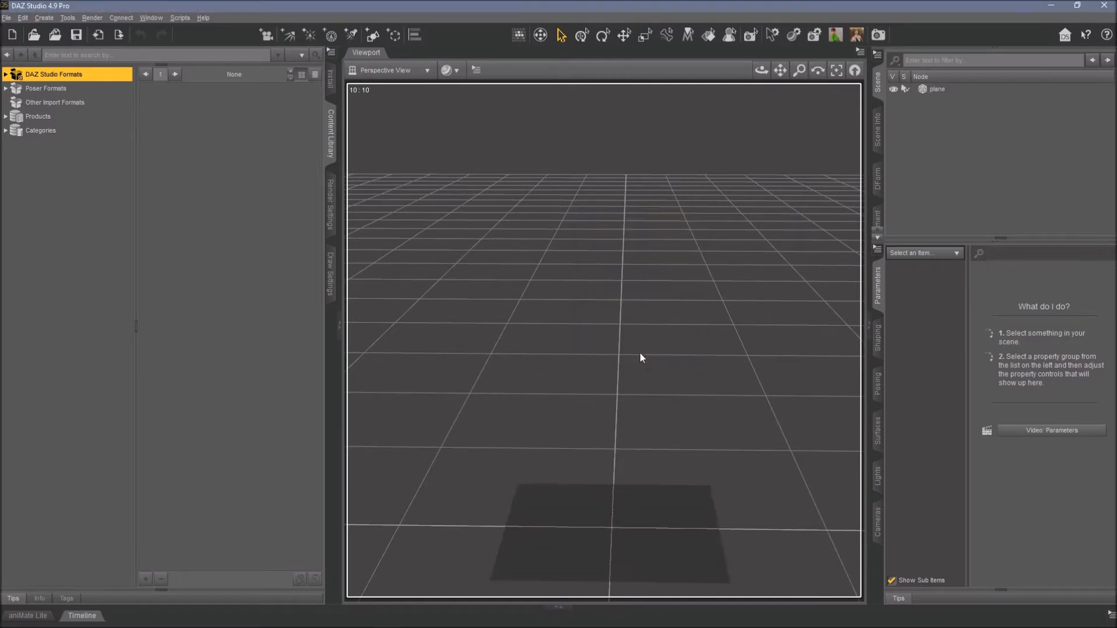
# Frame the plane to inspect its mesh in Hidden Line display, and return the viewport to Texture Shaded.
pyautogui.click(937, 89)
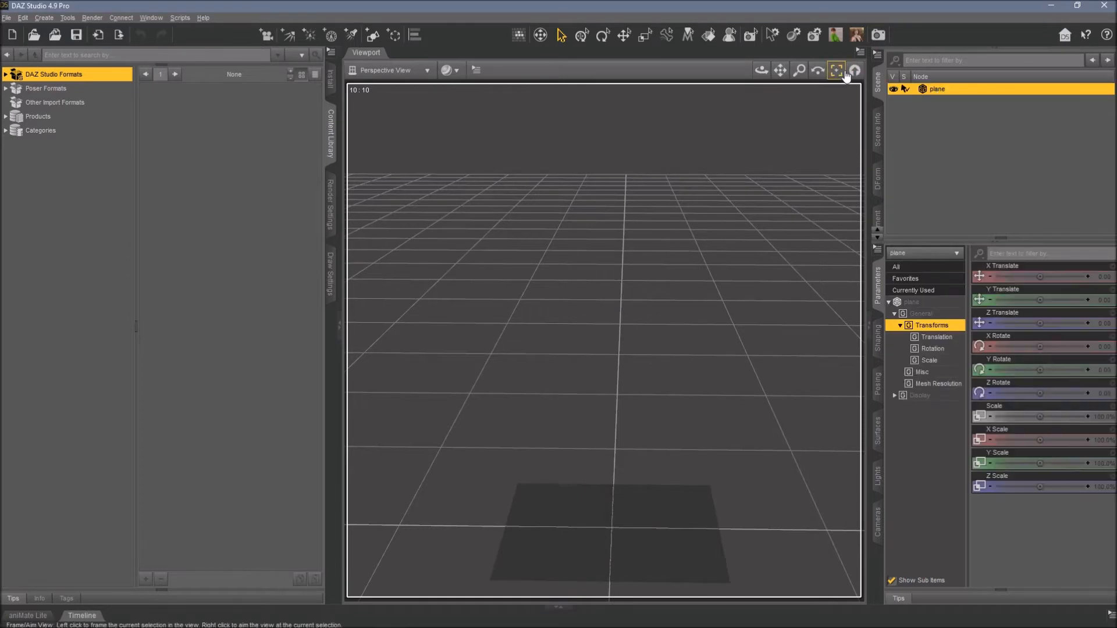
pyautogui.click(837, 70)
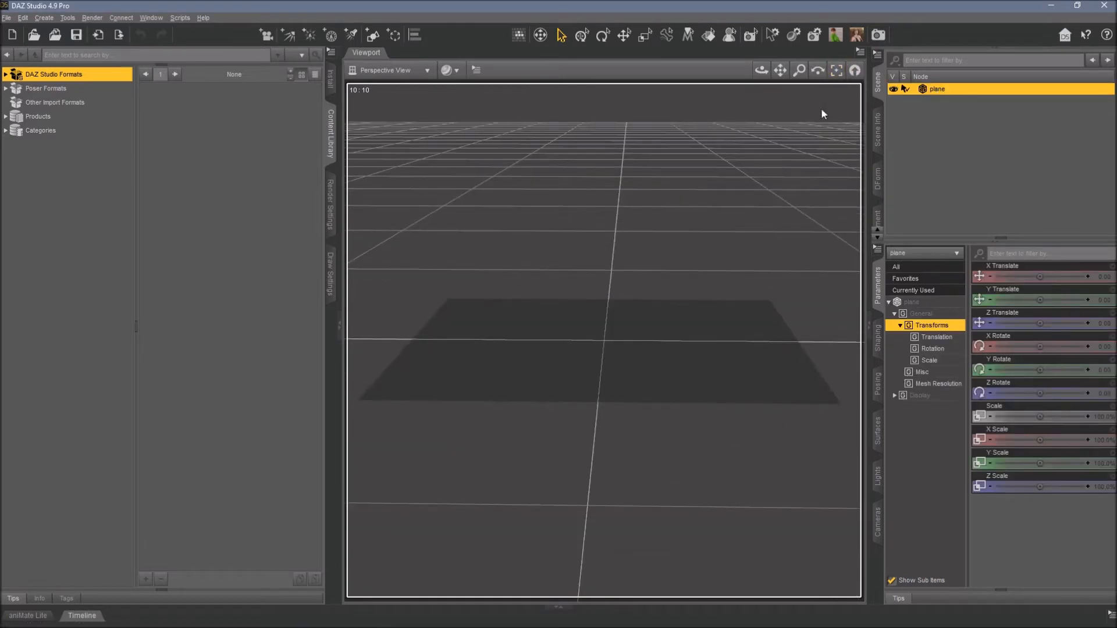
pyautogui.click(450, 69)
pyautogui.click(471, 125)
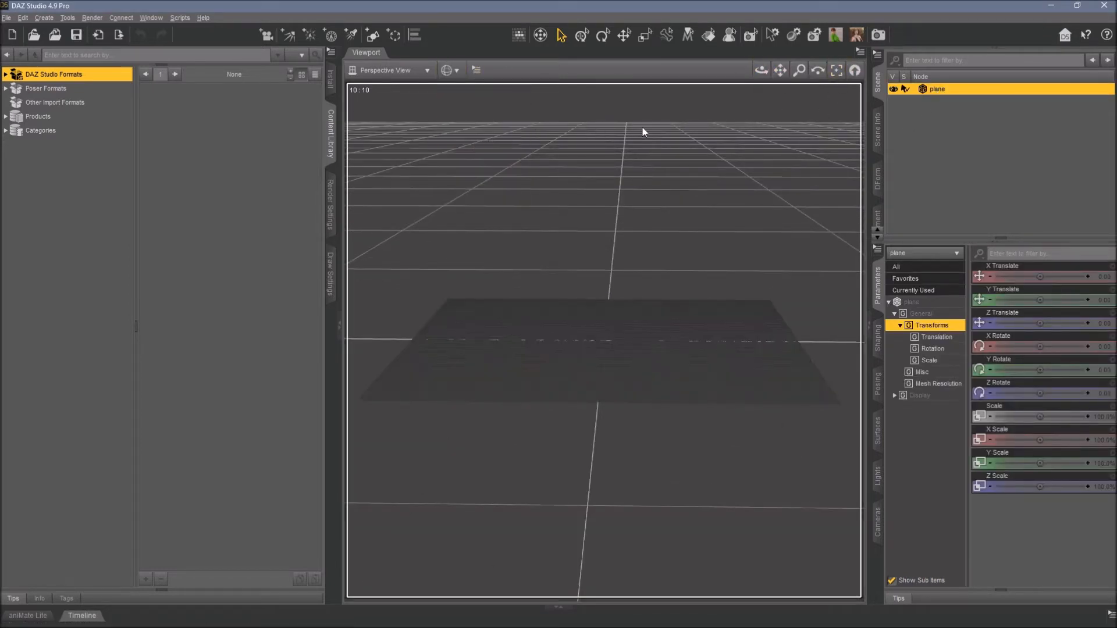
pyautogui.moveTo(762, 71); pyautogui.dragTo(776, 146)
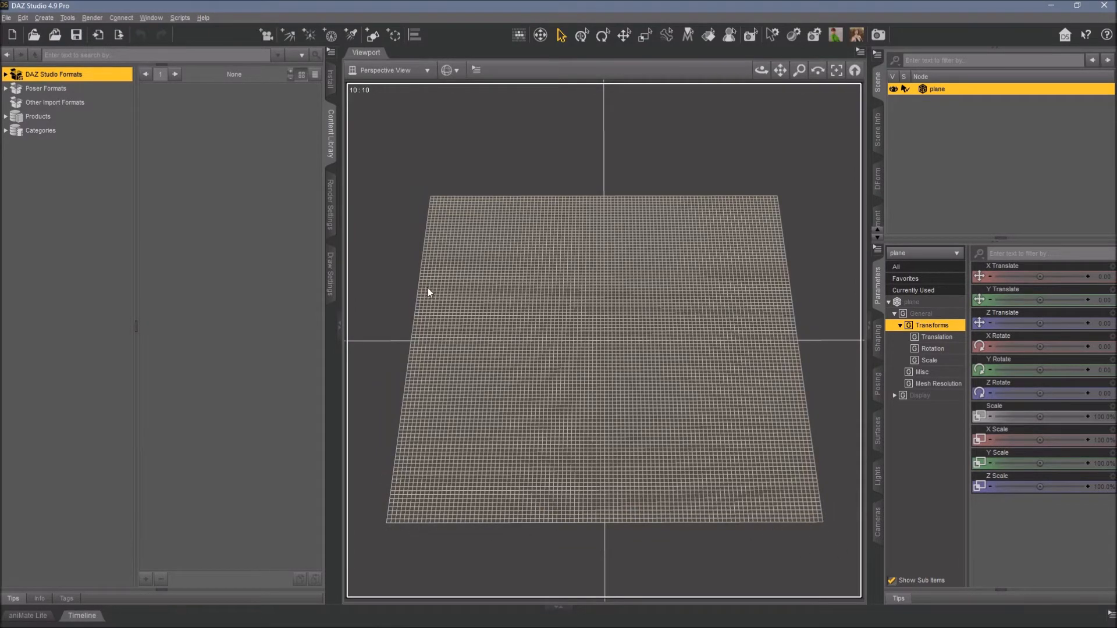
pyautogui.moveTo(760, 70)
pyautogui.mouseDown()
pyautogui.moveTo(760, 46)
pyautogui.moveTo(746, 68)
pyautogui.mouseUp()
pyautogui.click(448, 70)
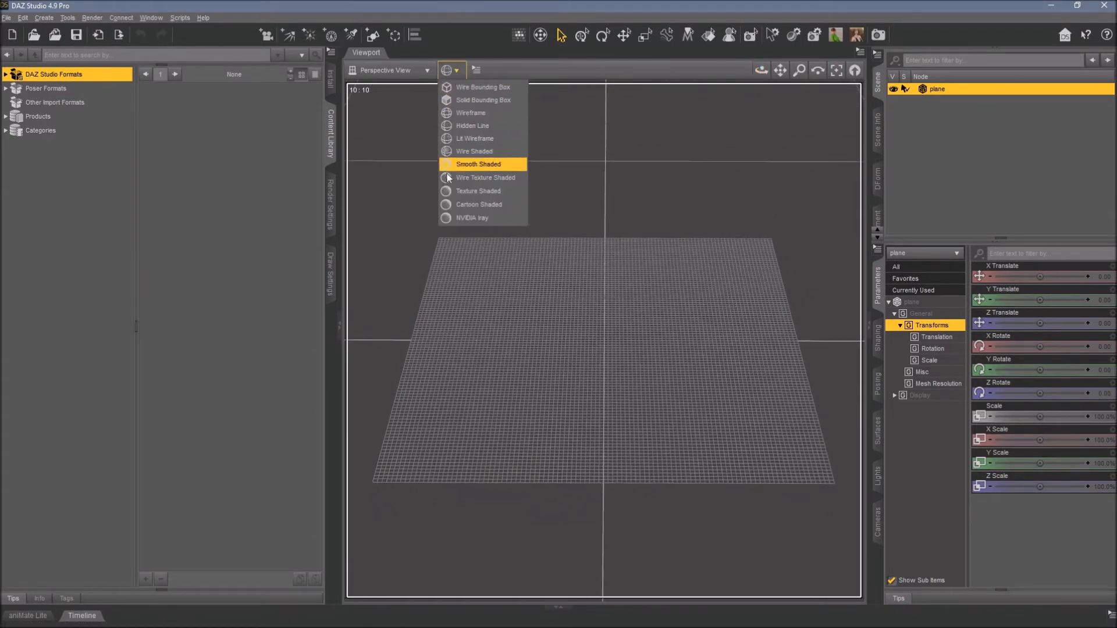
pyautogui.click(452, 191)
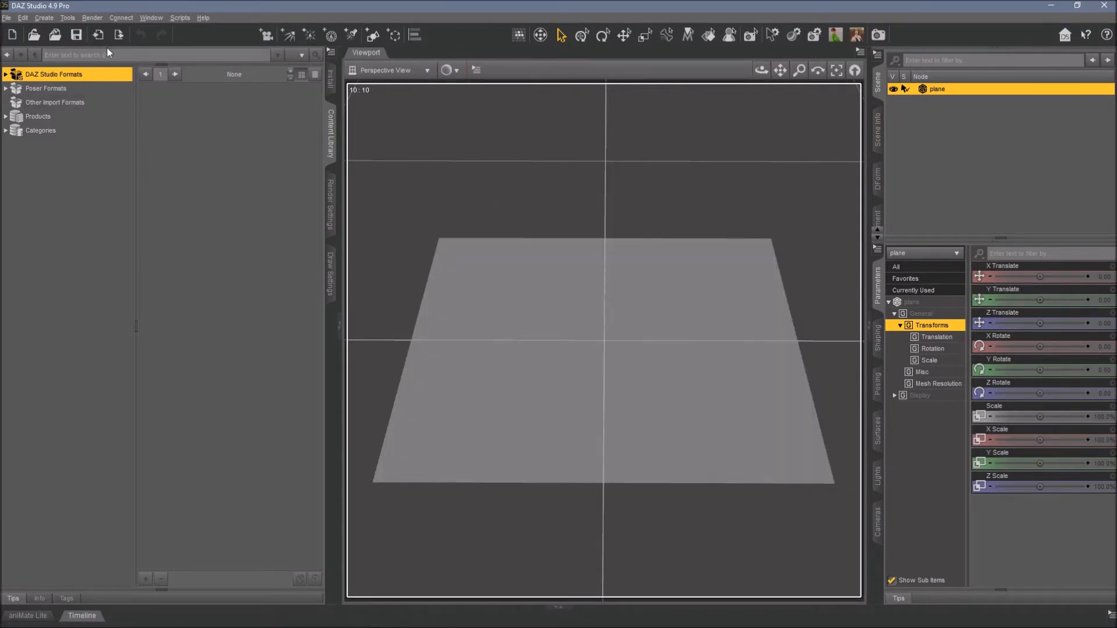
# Move the DForm pane directly after the Scene pane and show its options.
pyautogui.click(878, 189)
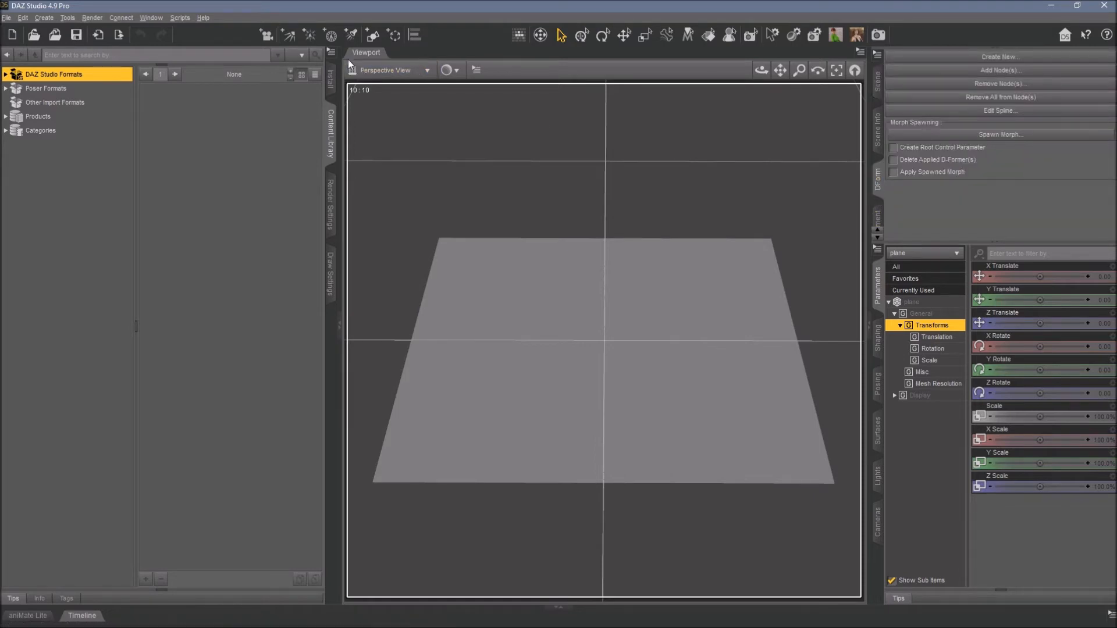
pyautogui.click(875, 90)
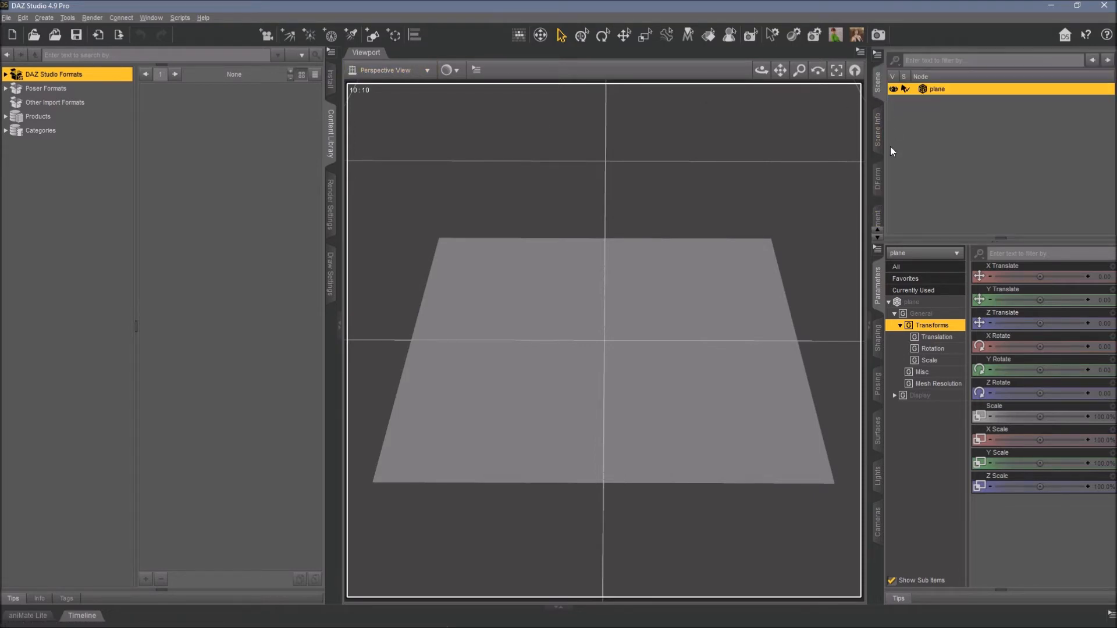
pyautogui.moveTo(883, 174); pyautogui.dragTo(874, 104)
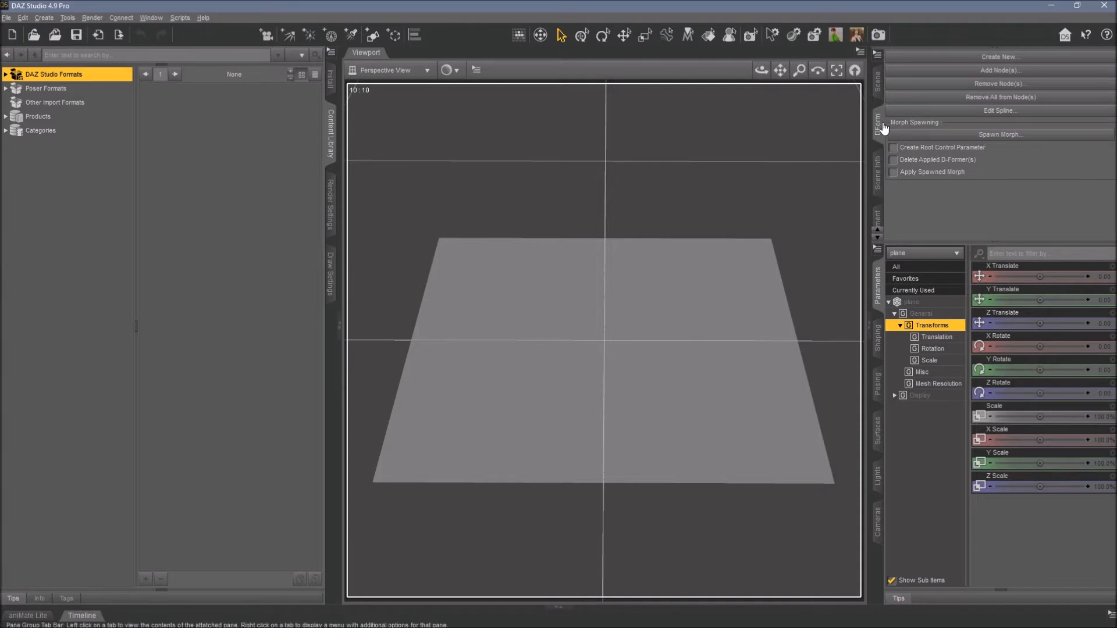
pyautogui.click(878, 89)
pyautogui.click(878, 125)
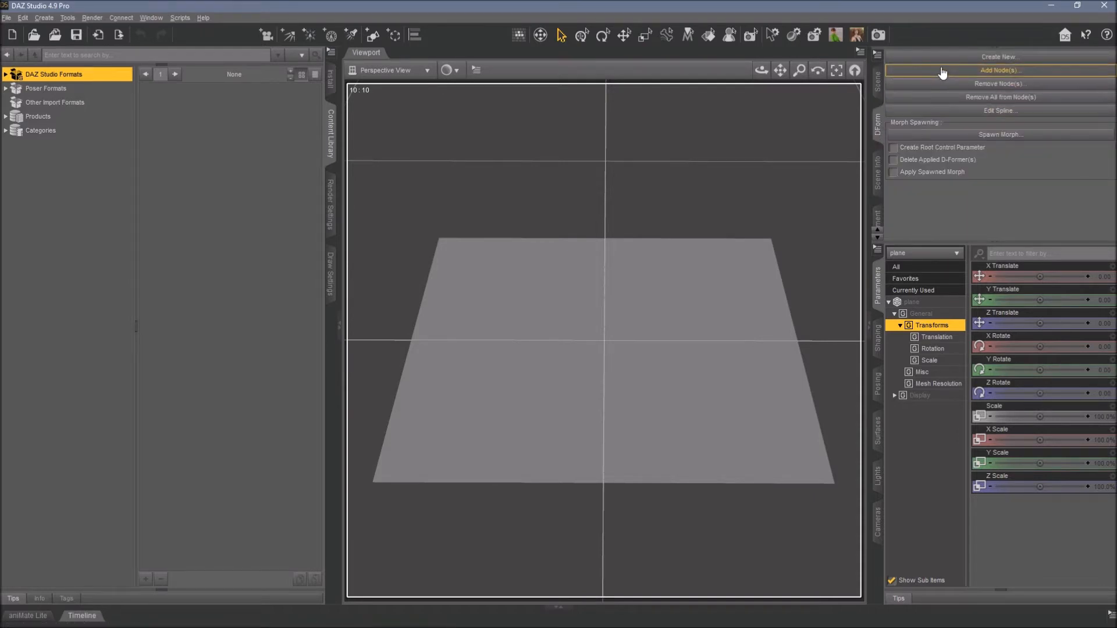
# Create a new D-Former named D-Former_1 on the selected plane.
pyautogui.click(36, 18)
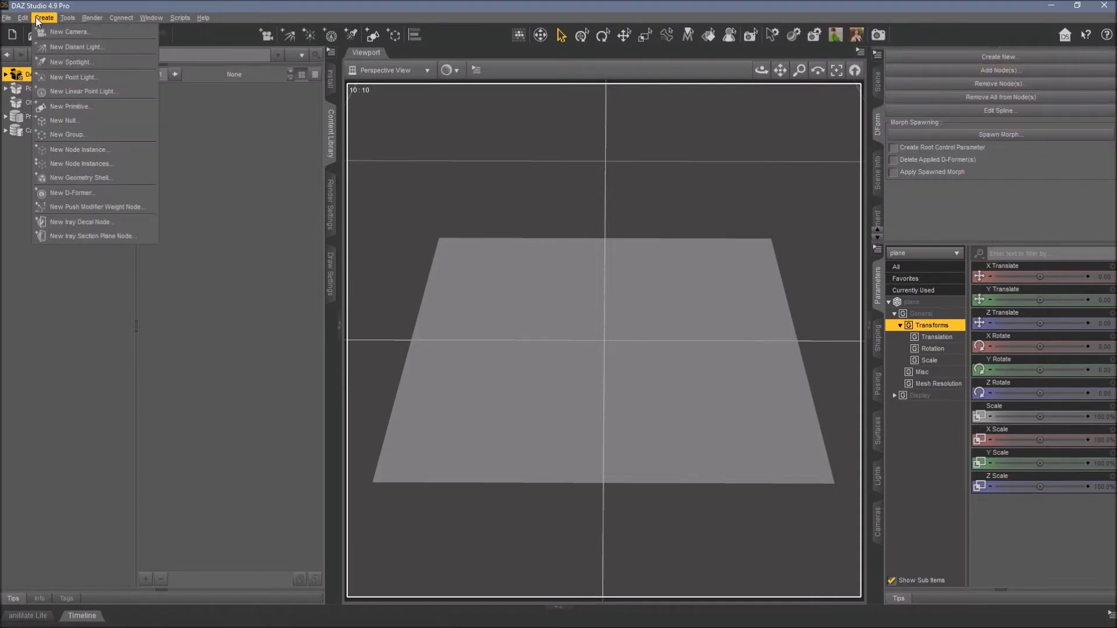
pyautogui.moveTo(66, 17)
pyautogui.click(82, 193)
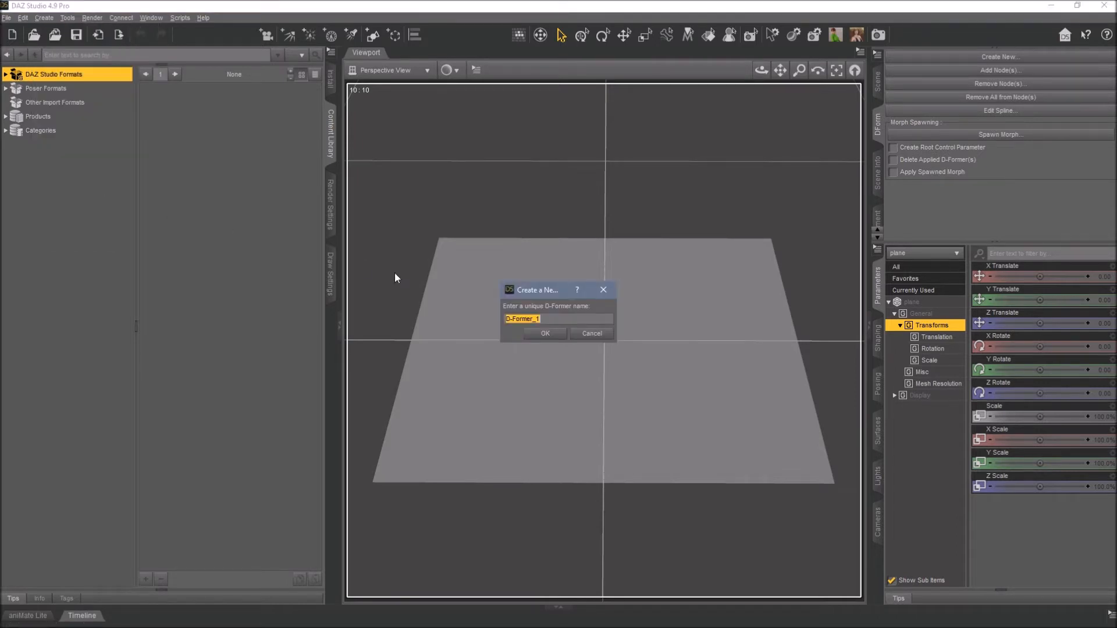
pyautogui.click(541, 334)
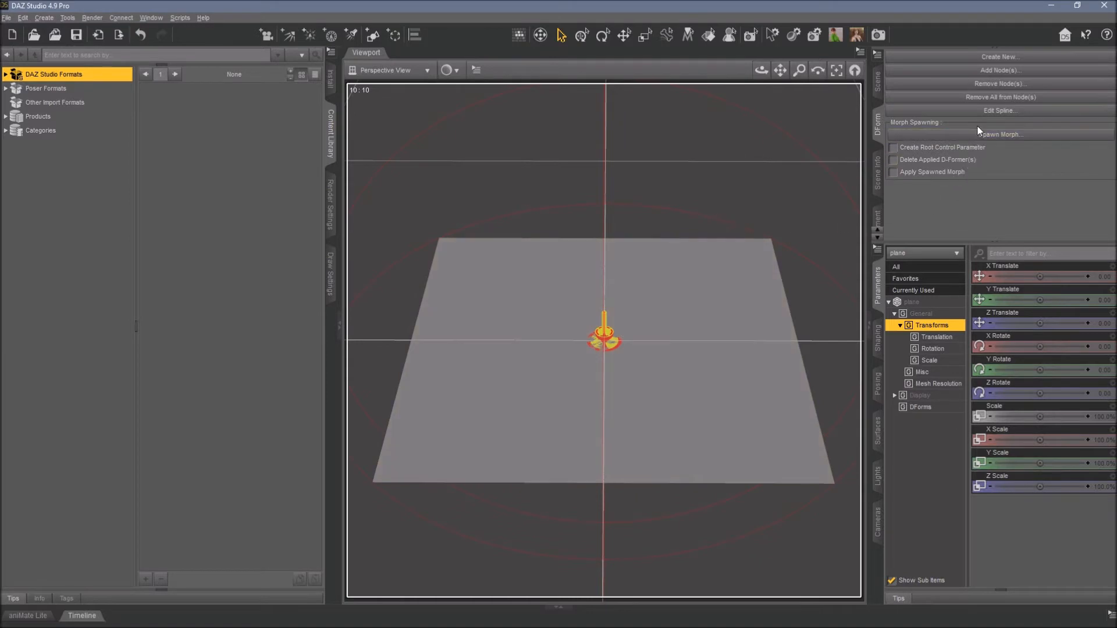
# Reduce the overall scale of D-Former_1_Field so its circle of influence fits within the plane's edges.
pyautogui.click(877, 81)
pyautogui.click(914, 90)
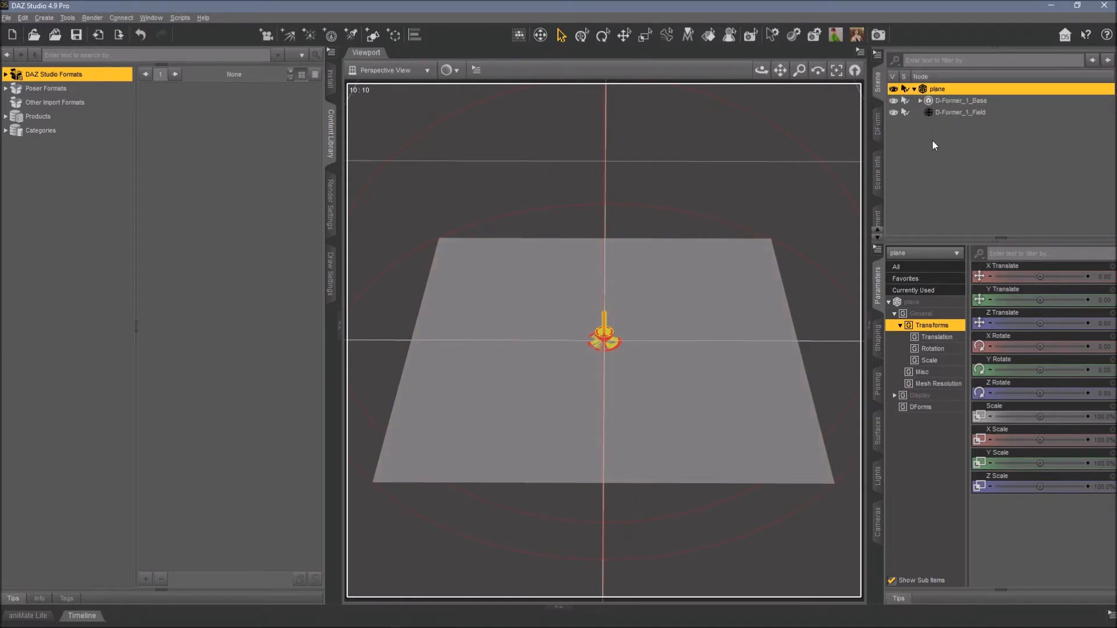
pyautogui.click(960, 112)
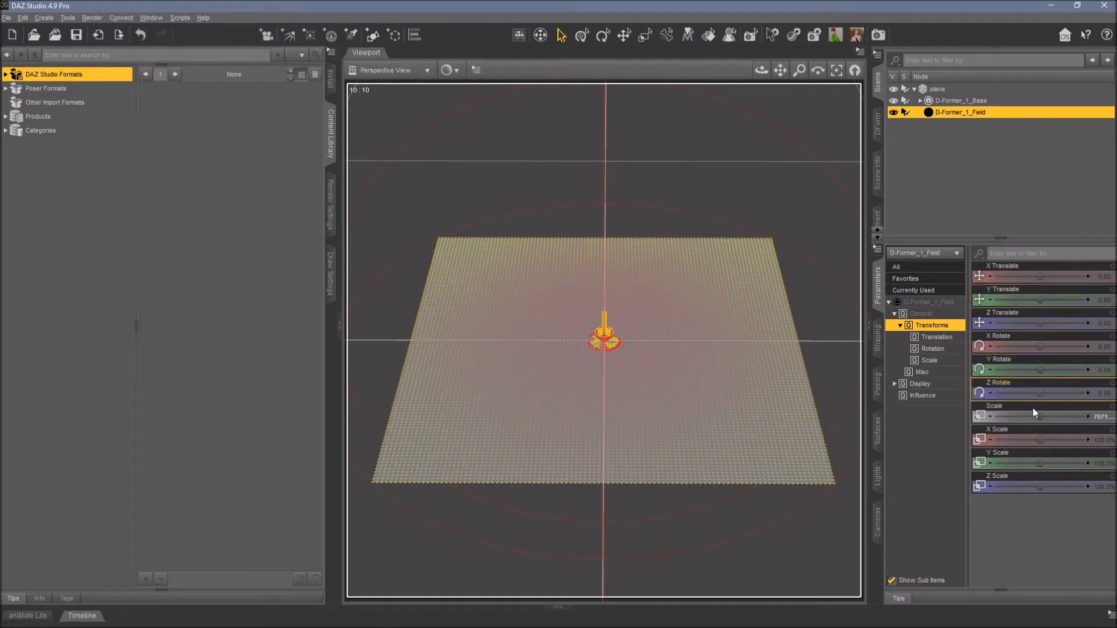
pyautogui.moveTo(1041, 416); pyautogui.dragTo(1008, 416)
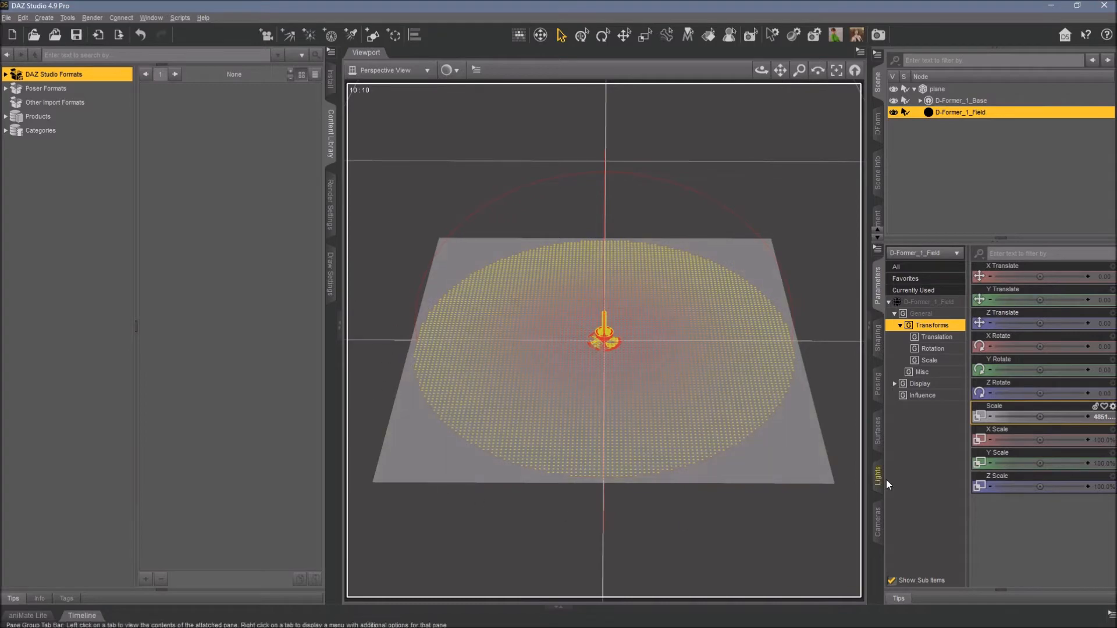
# Raise D-Former_1 to a Y translation of about 20.55 to form a rounded hill in the plane.
pyautogui.click(920, 101)
pyautogui.click(950, 112)
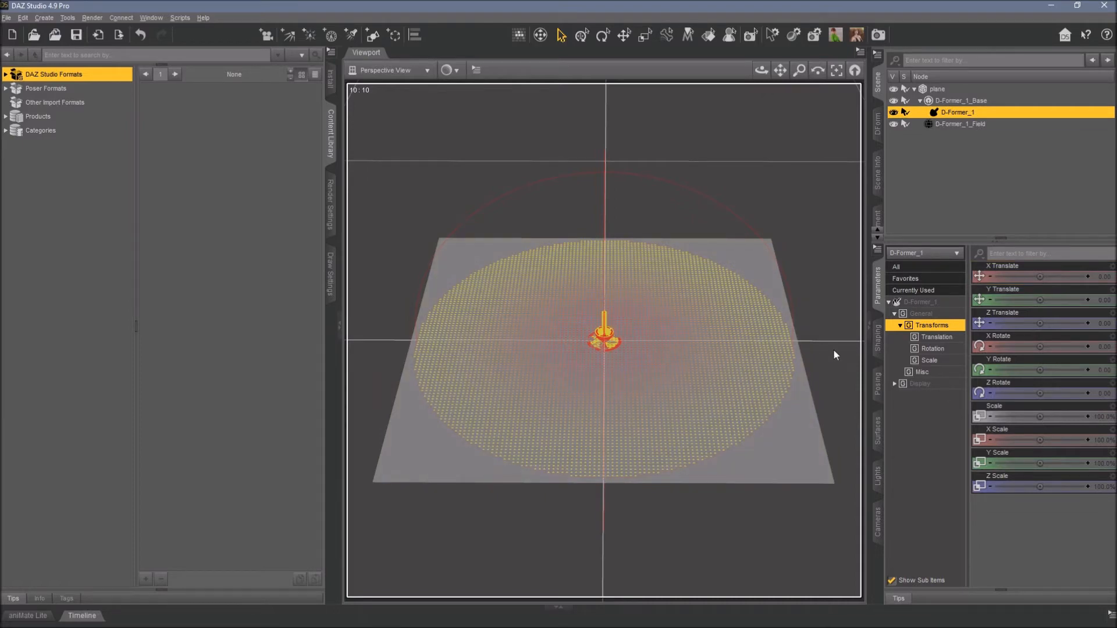
pyautogui.moveTo(1040, 300)
pyautogui.mouseDown()
pyautogui.moveTo(1060, 301)
pyautogui.moveTo(1021, 301)
pyautogui.moveTo(1060, 300)
pyautogui.moveTo(1023, 300)
pyautogui.moveTo(1047, 301)
pyautogui.mouseUp()
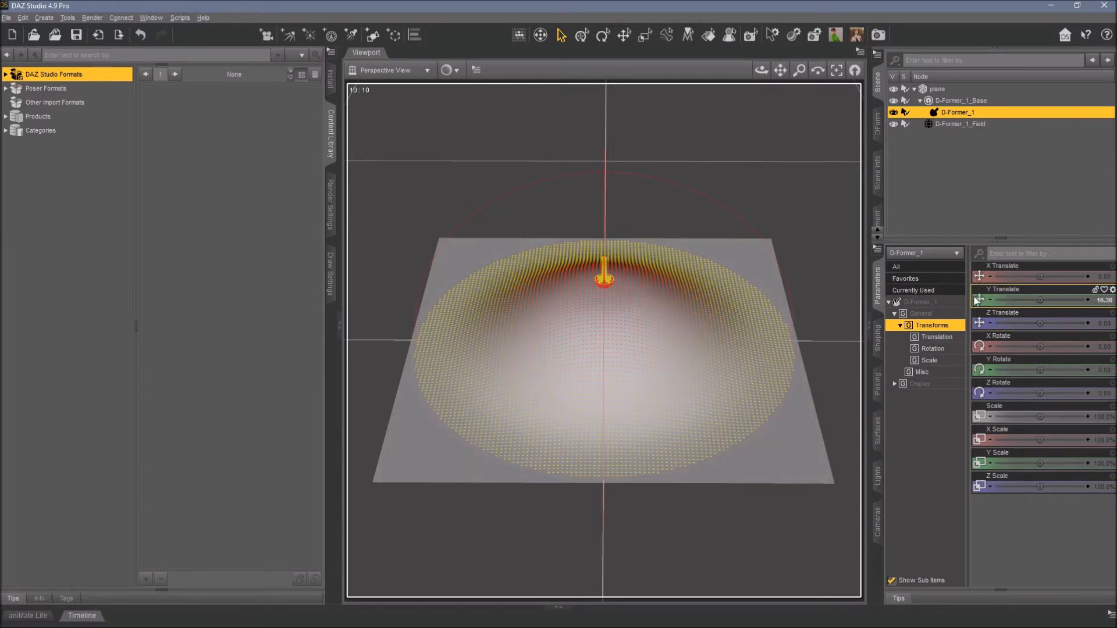
pyautogui.moveTo(1041, 300)
pyautogui.mouseDown()
pyautogui.moveTo(1064, 299)
pyautogui.moveTo(1015, 300)
pyautogui.moveTo(1053, 299)
pyautogui.mouseUp()
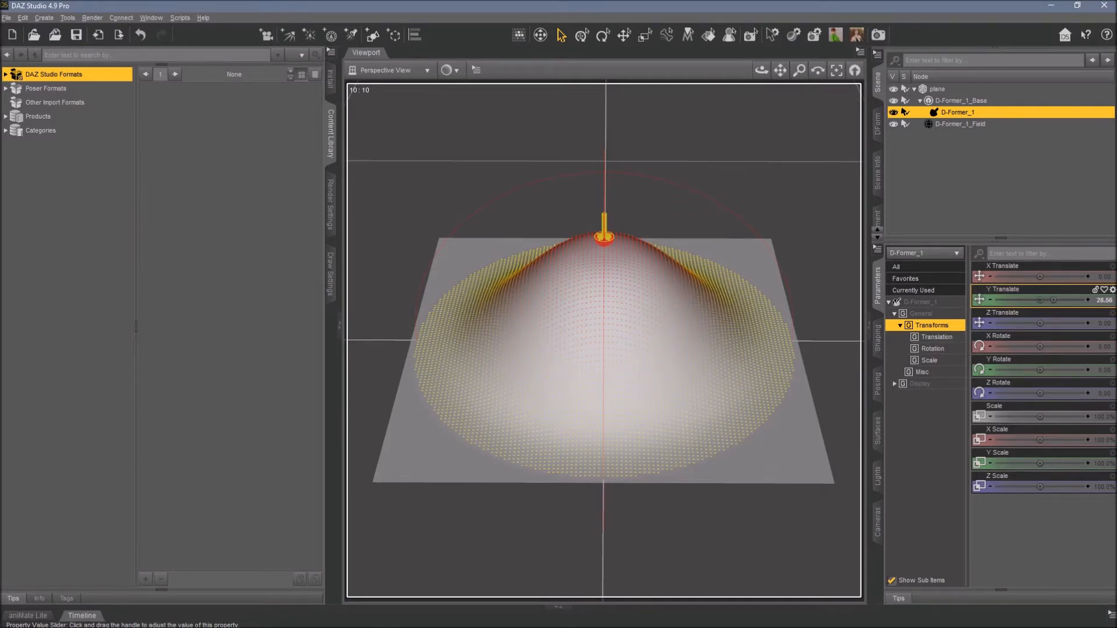
pyautogui.moveTo(1053, 300)
pyautogui.mouseDown()
pyautogui.moveTo(1023, 300)
pyautogui.moveTo(1048, 299)
pyautogui.mouseUp()
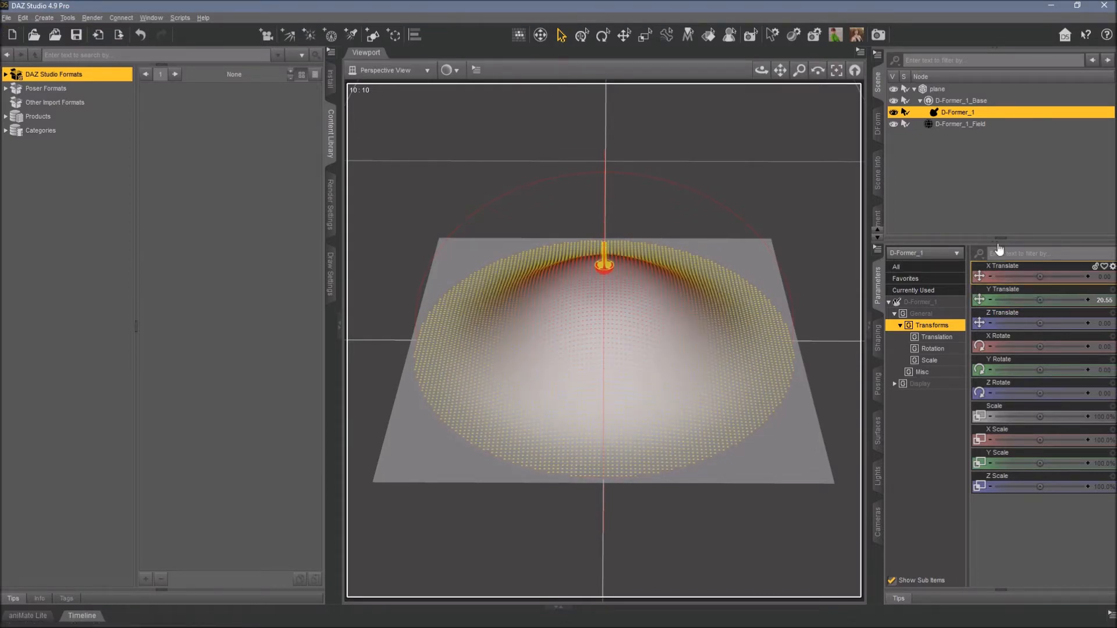
pyautogui.moveTo(984, 168); pyautogui.dragTo(932, 92)
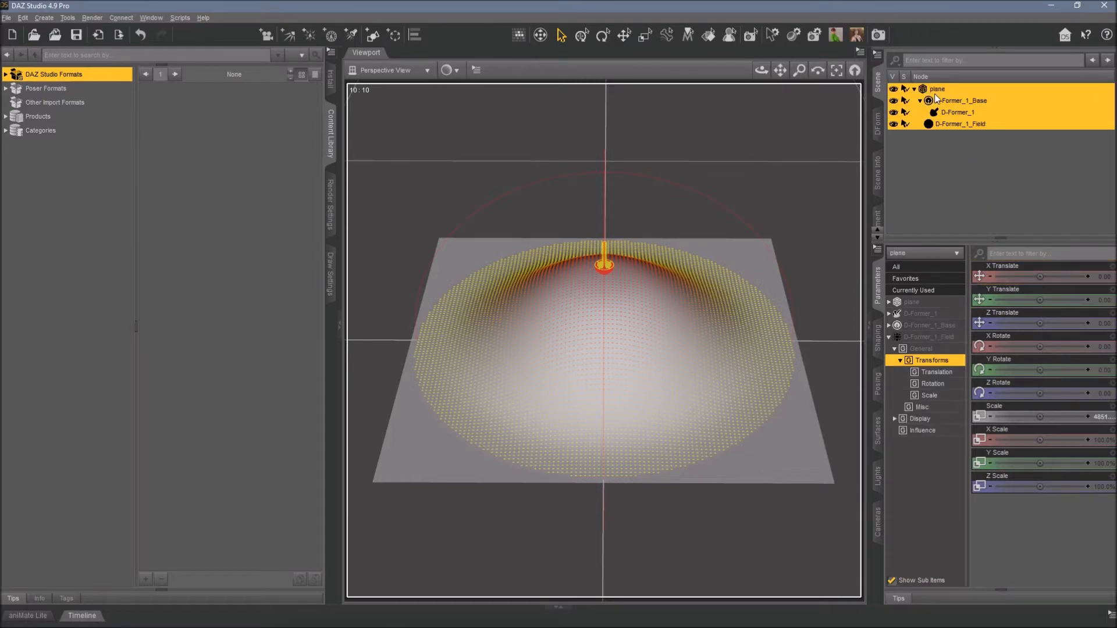
pyautogui.click(931, 164)
pyautogui.click(940, 92)
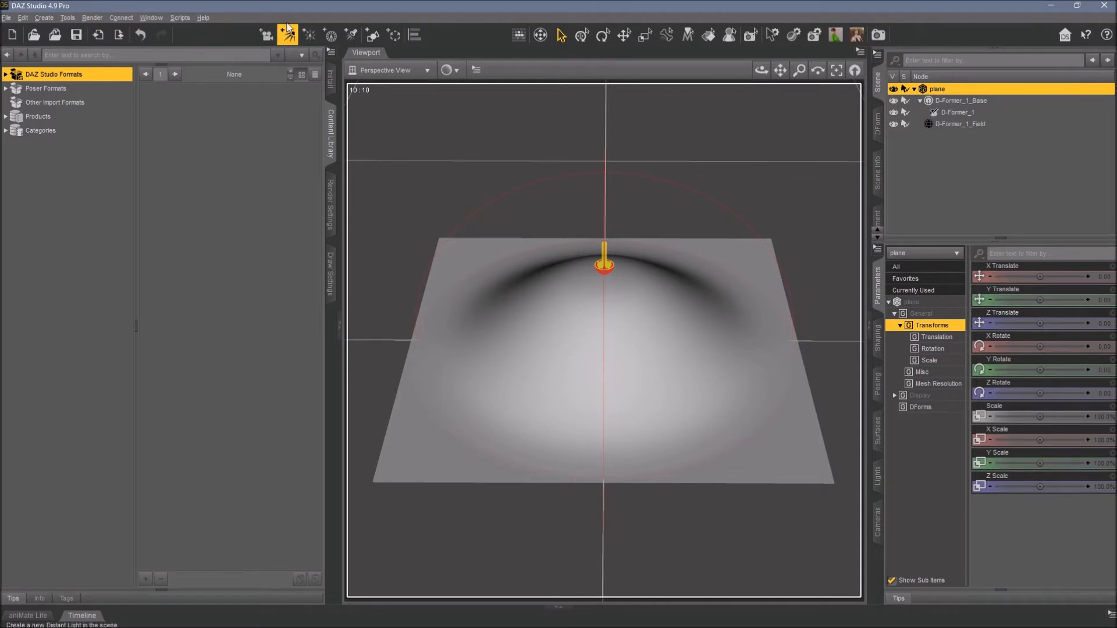
pyautogui.click(44, 18)
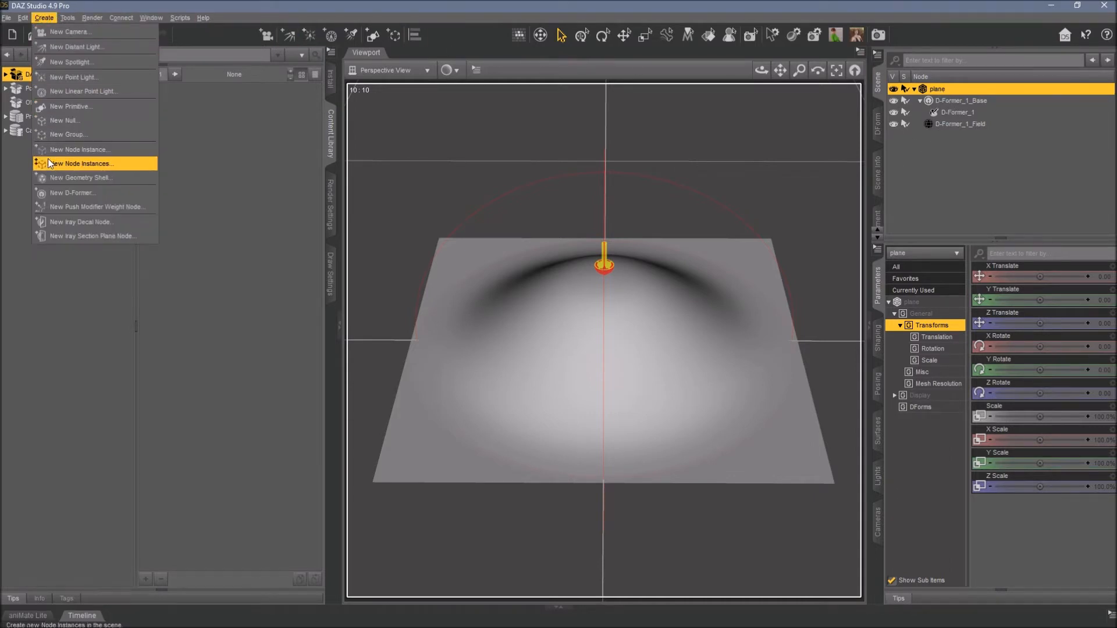
pyautogui.click(77, 5)
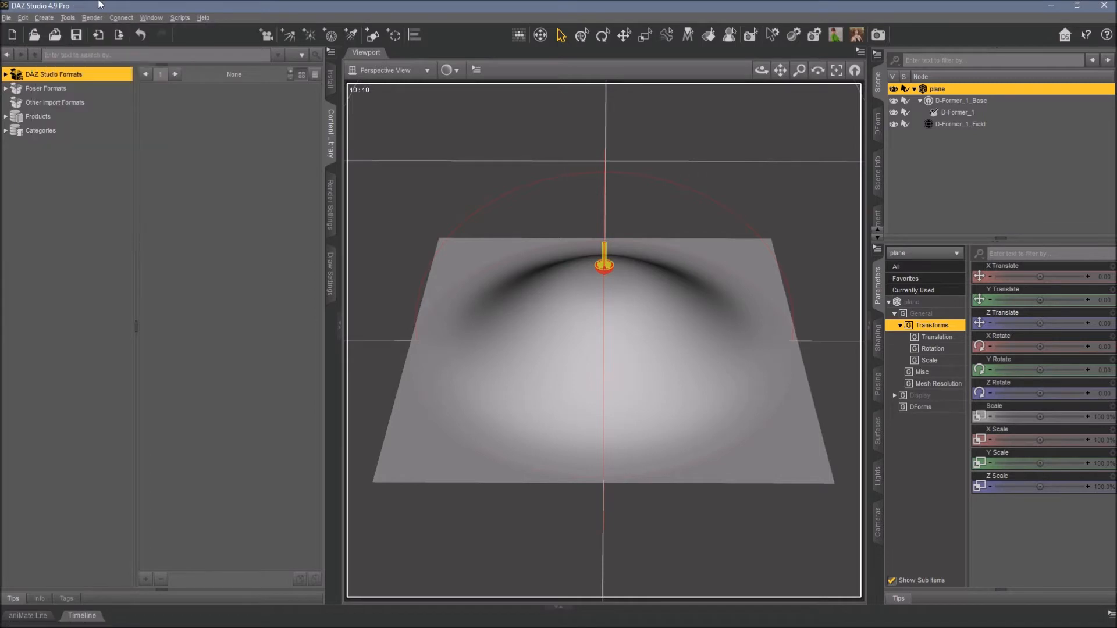
pyautogui.click(954, 124)
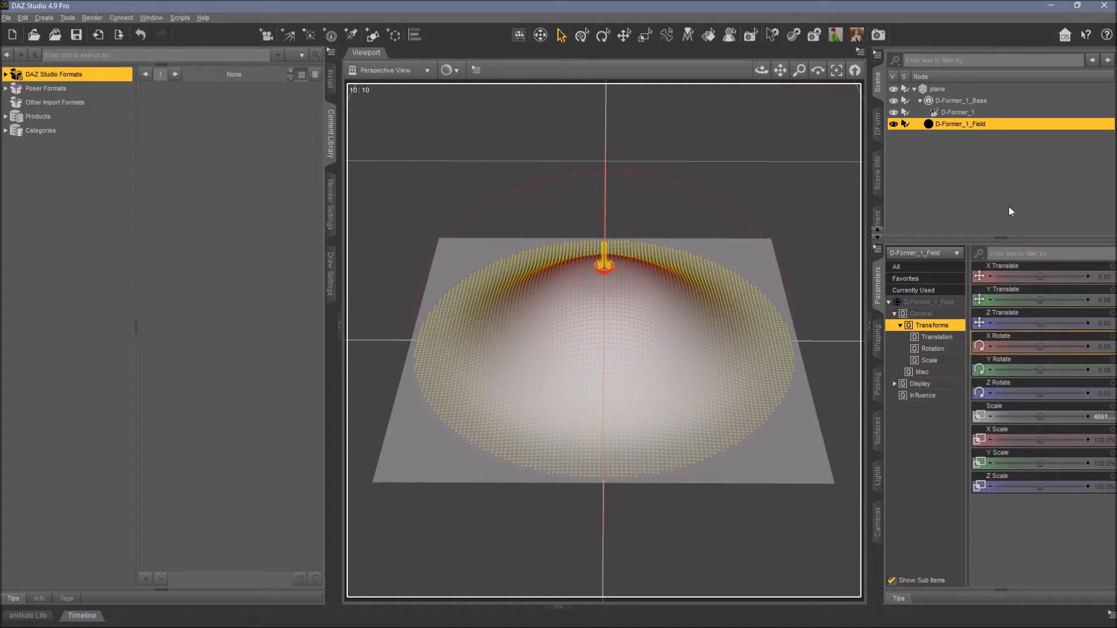
# Shift D-Former_1 to about X -19.48, Y 39.00, Z 21.14 for a lopsided hill, and clear the selection.
pyautogui.click(955, 114)
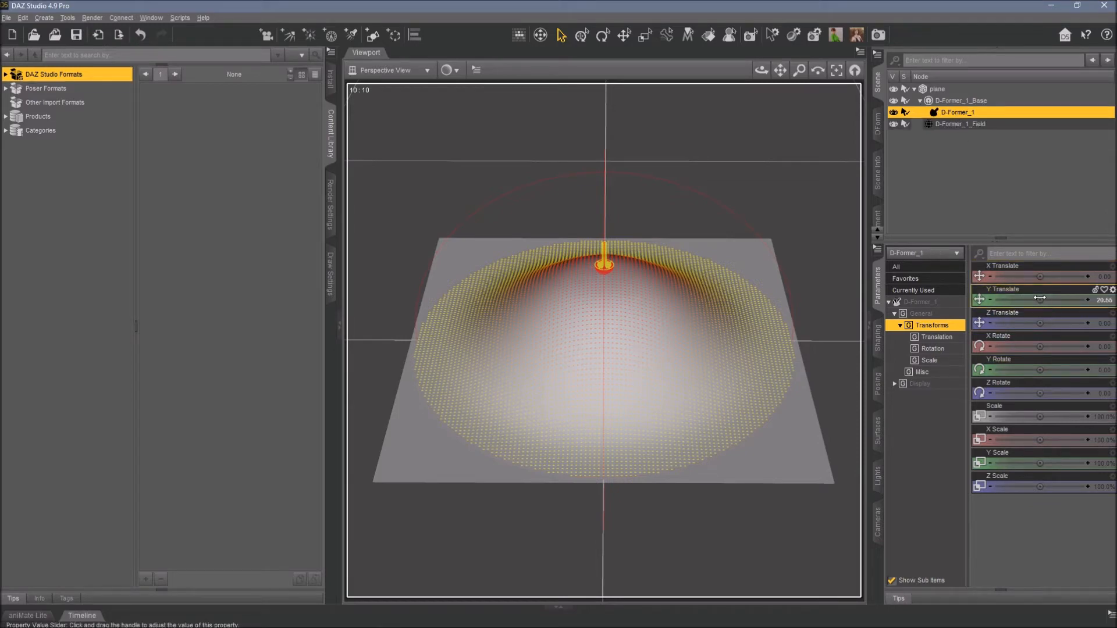
pyautogui.moveTo(1041, 319)
pyautogui.mouseDown()
pyautogui.moveTo(1024, 318)
pyautogui.moveTo(1041, 317)
pyautogui.mouseUp()
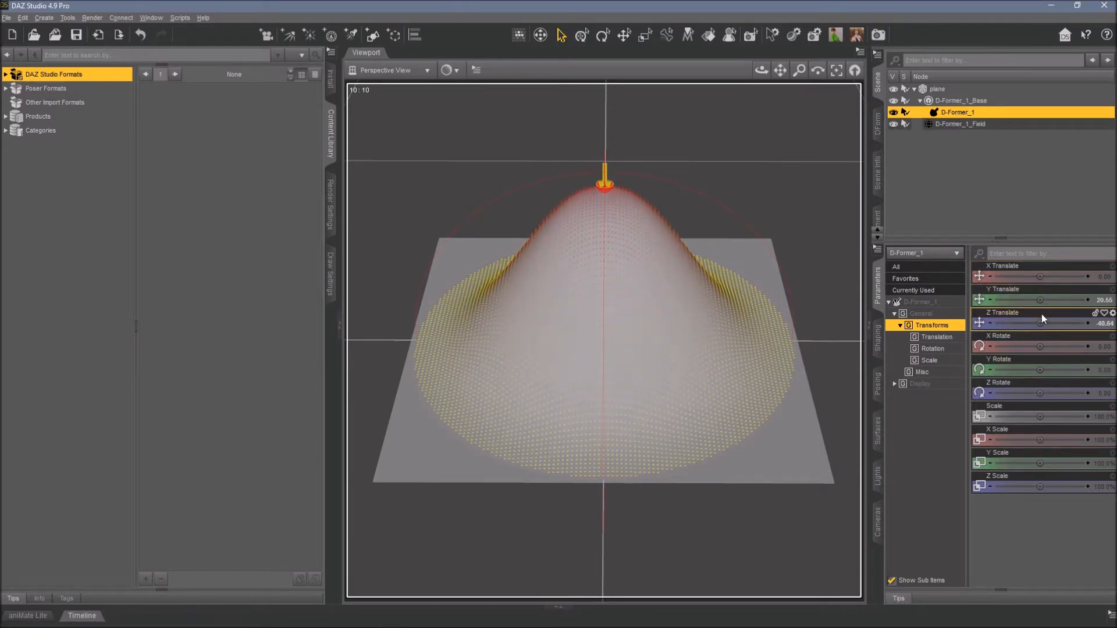
pyautogui.moveTo(1042, 276); pyautogui.dragTo(1061, 322)
pyautogui.moveTo(762, 70)
pyautogui.mouseDown()
pyautogui.moveTo(794, 90)
pyautogui.moveTo(872, 46)
pyautogui.moveTo(855, 110)
pyautogui.moveTo(886, 107)
pyautogui.moveTo(817, 61)
pyautogui.moveTo(752, 64)
pyautogui.mouseUp()
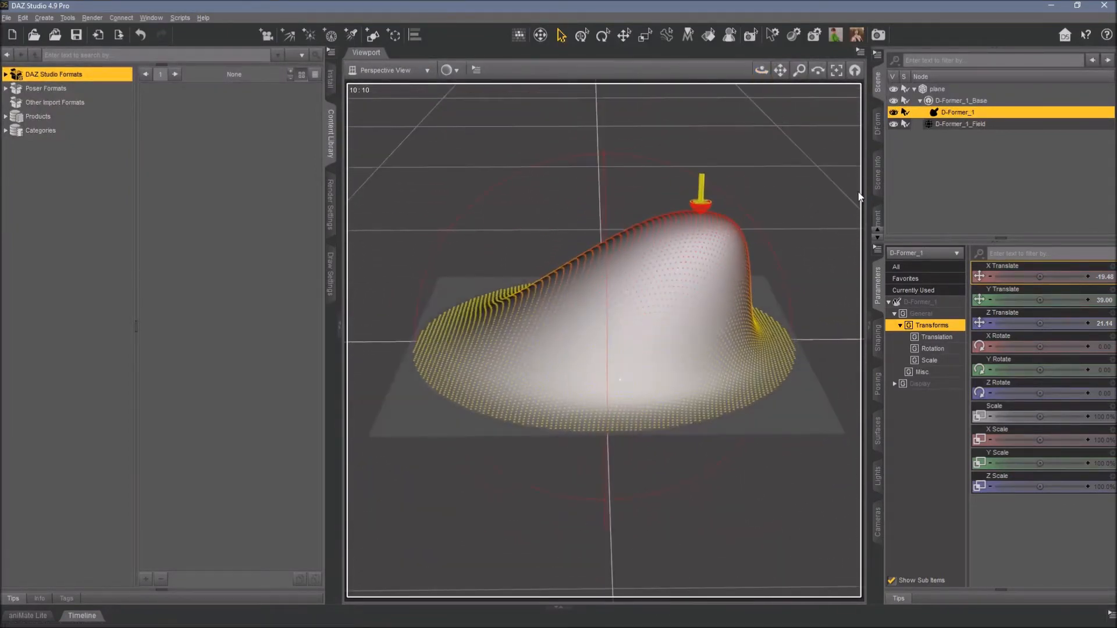
pyautogui.click(929, 160)
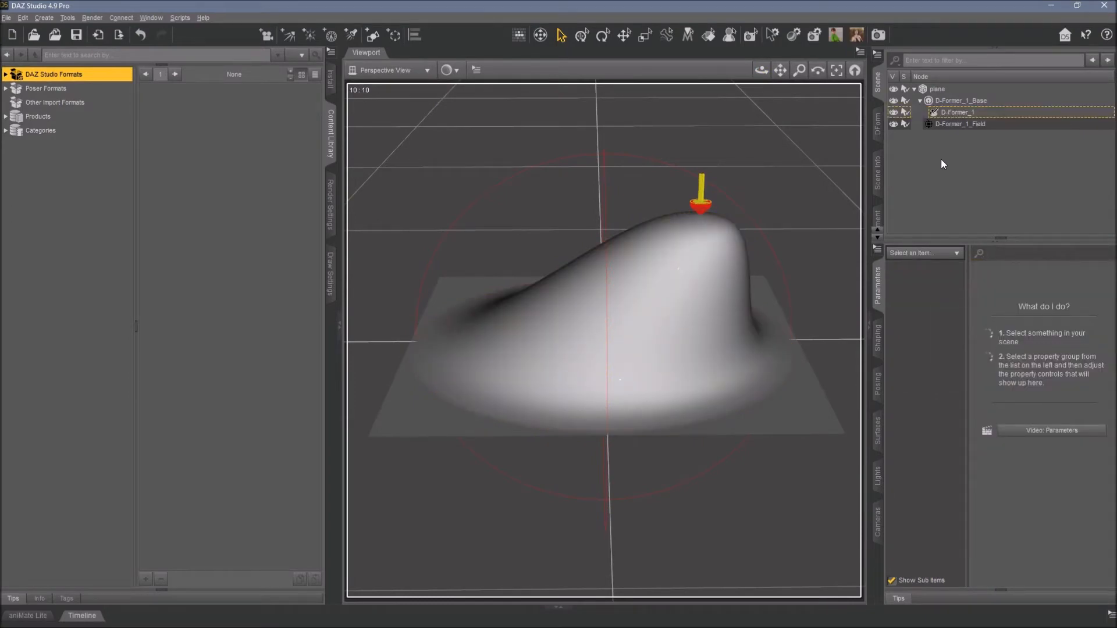
# Delete the plane together with its D-Former base, D-Former and field from the scene.
pyautogui.click(959, 123)
pyautogui.keyDown('shift'); pyautogui.click(937, 91); pyautogui.keyUp('shift')
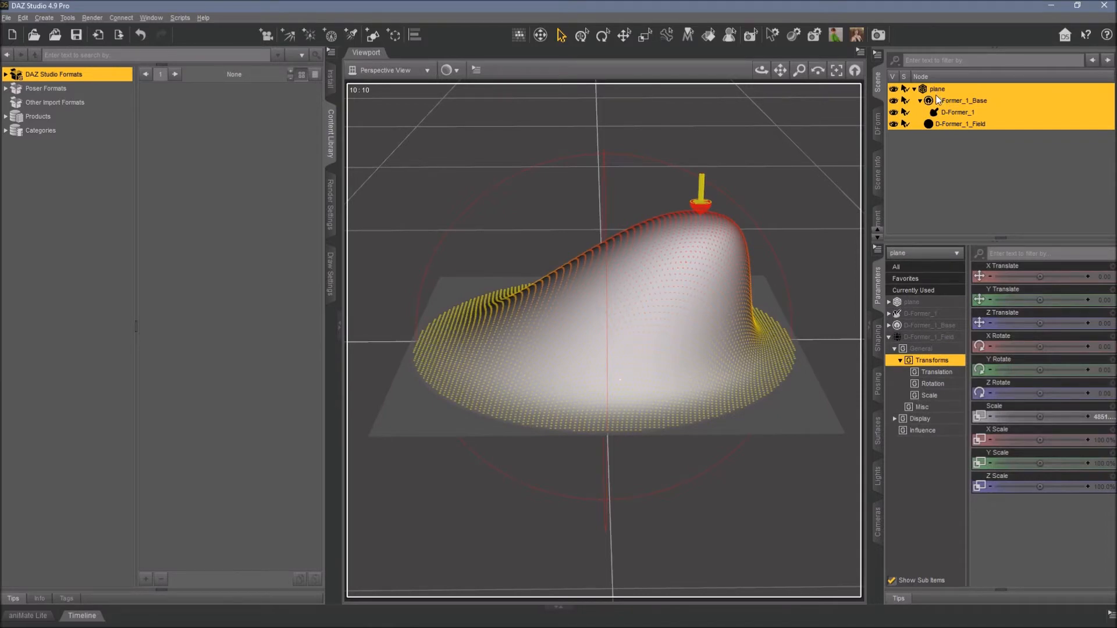
pyautogui.press('Delete')
# Load the Genesis 3 Female figure from the DAZ Studio Formats library and frame the whole figure from the front.
pyautogui.doubleClick(29, 76)
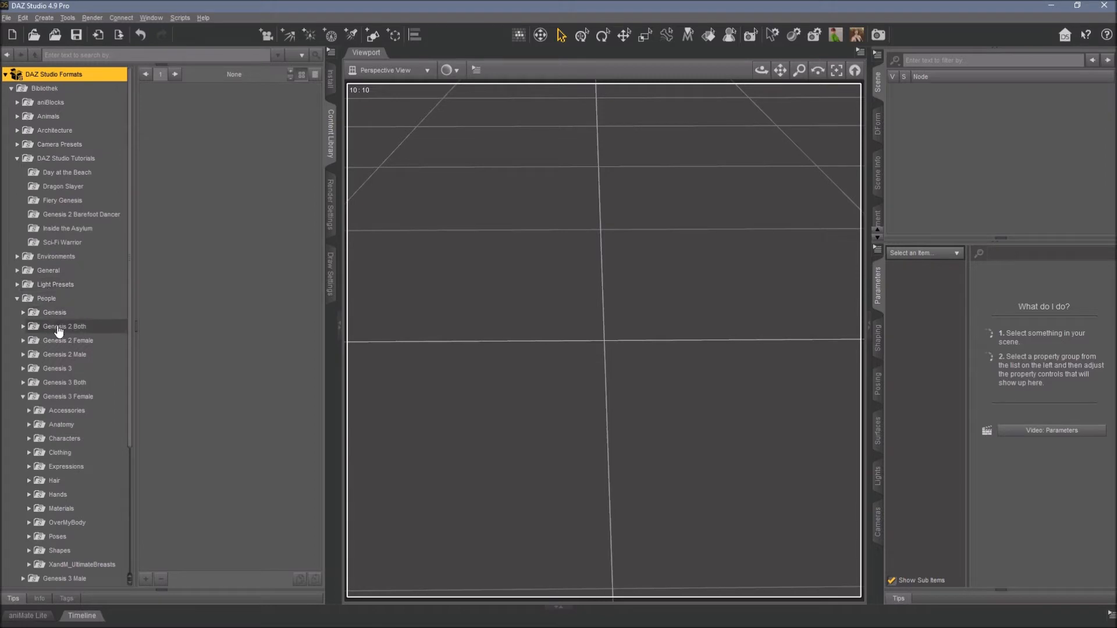
pyautogui.click(52, 398)
pyautogui.moveTo(169, 113); pyautogui.dragTo(401, 206)
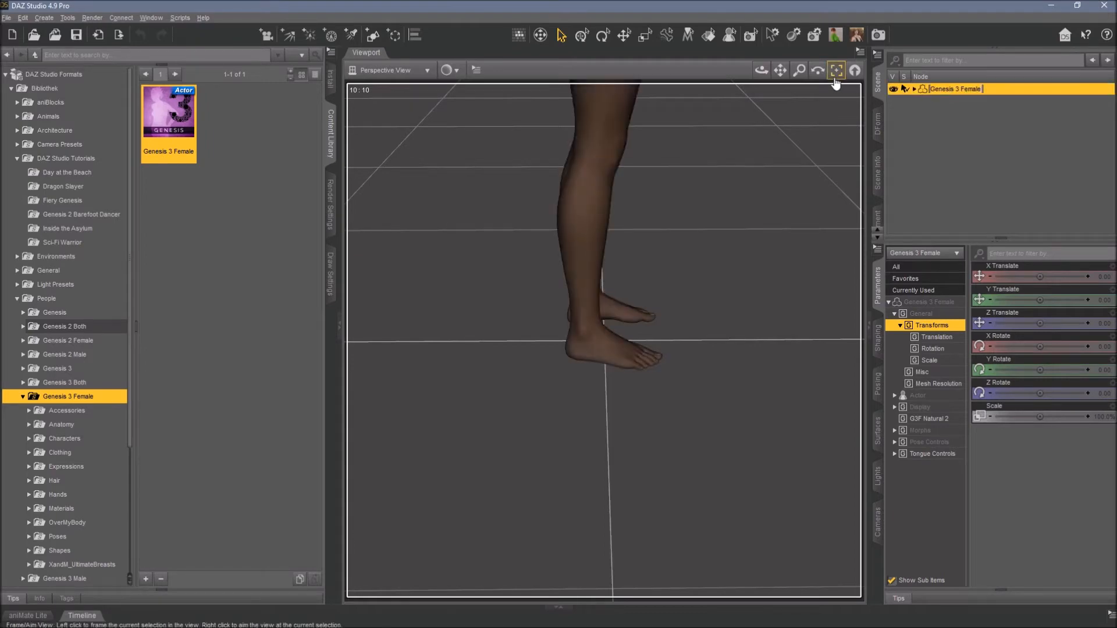
pyautogui.click(837, 70)
pyautogui.moveTo(762, 70); pyautogui.dragTo(692, 66)
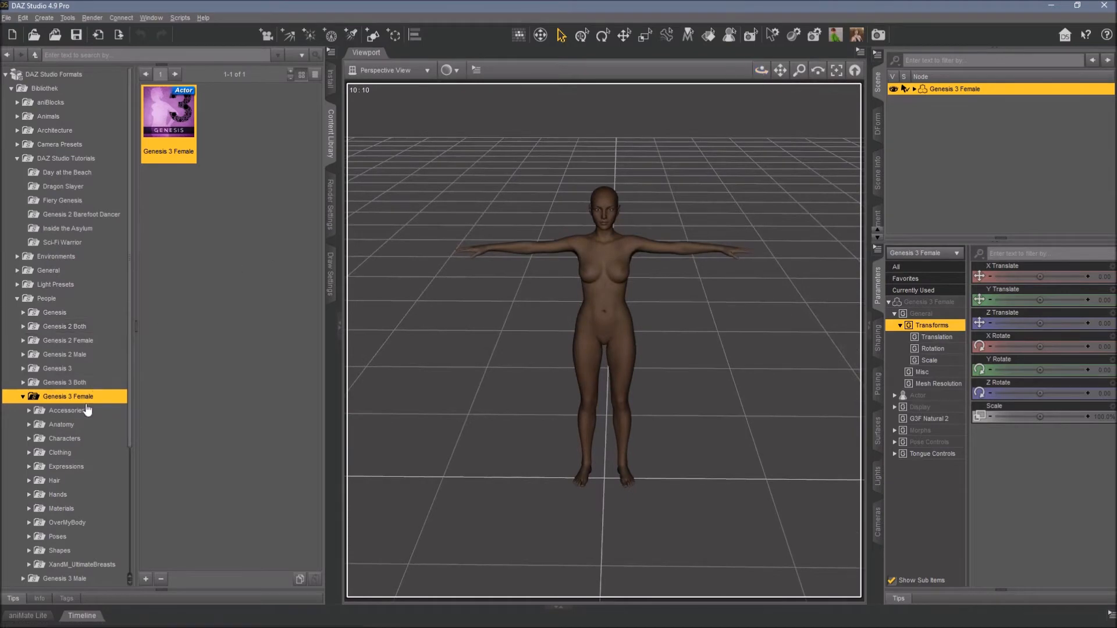
# Add the SweaterDress and WinterHat from the SweaterStyle clothing set to the Genesis 3 Female figure.
pyautogui.scroll(-4, 86, 393)
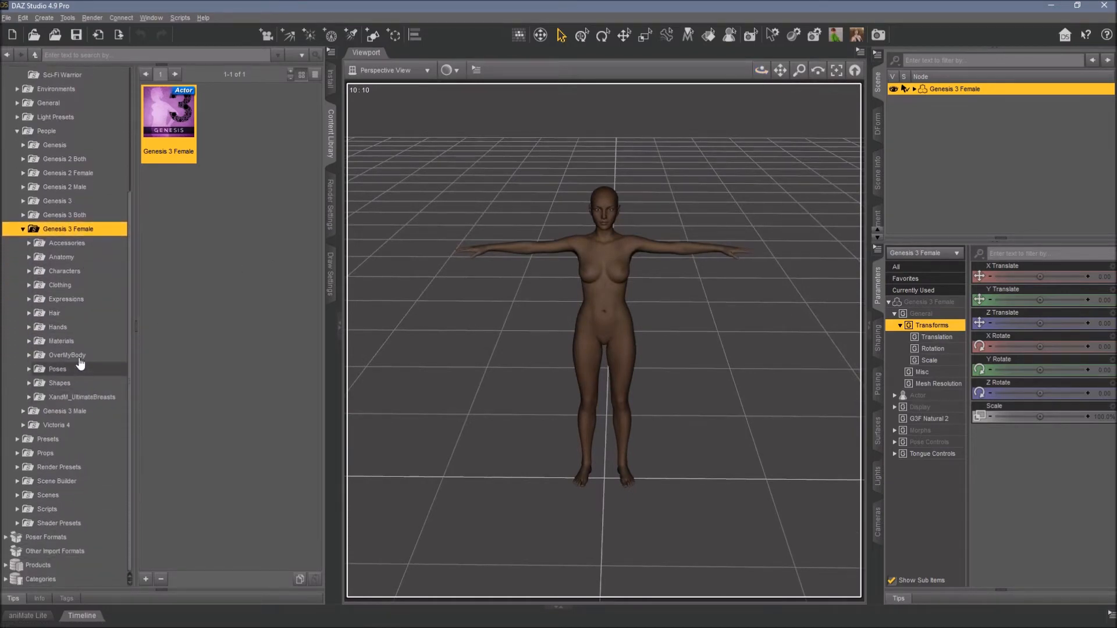
pyautogui.click(70, 286)
pyautogui.scroll(-3, 72, 290)
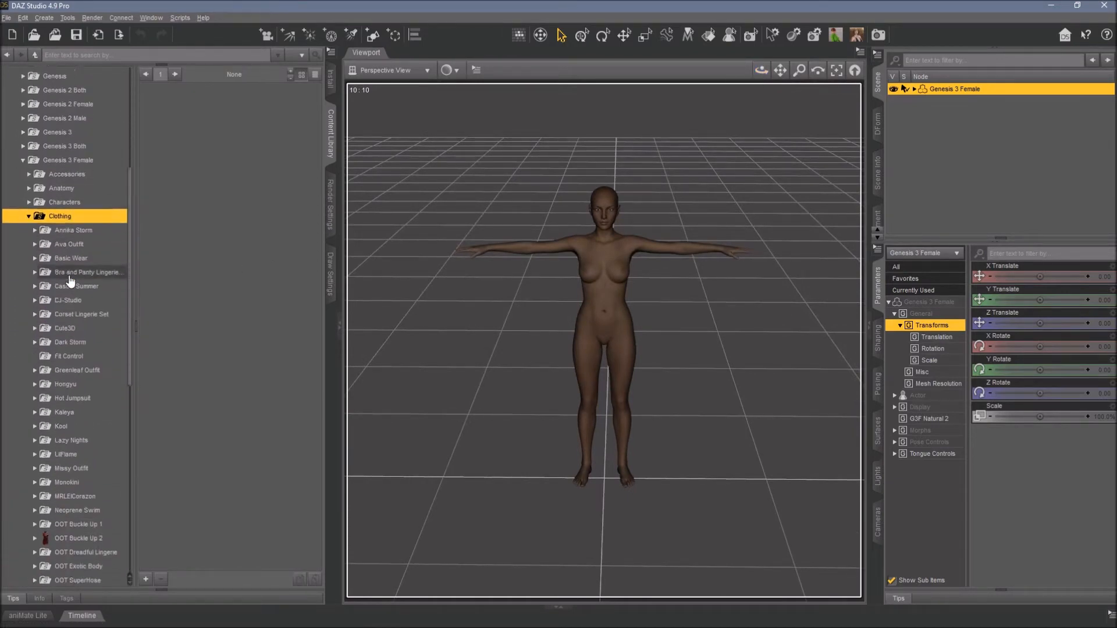
pyautogui.scroll(-1, 71, 279)
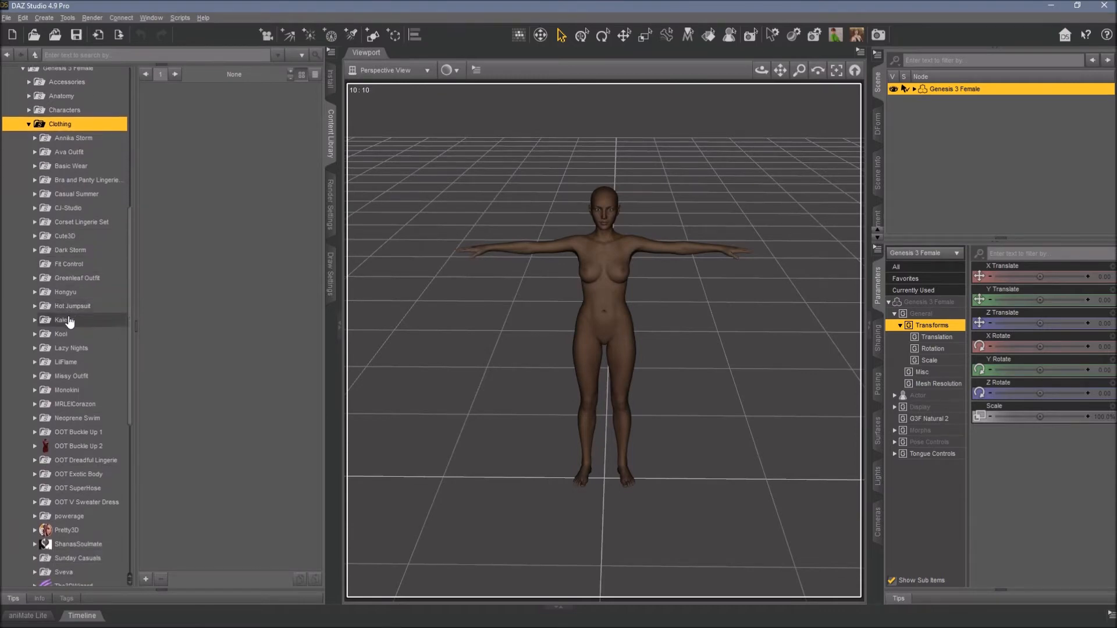
pyautogui.click(65, 320)
pyautogui.click(81, 334)
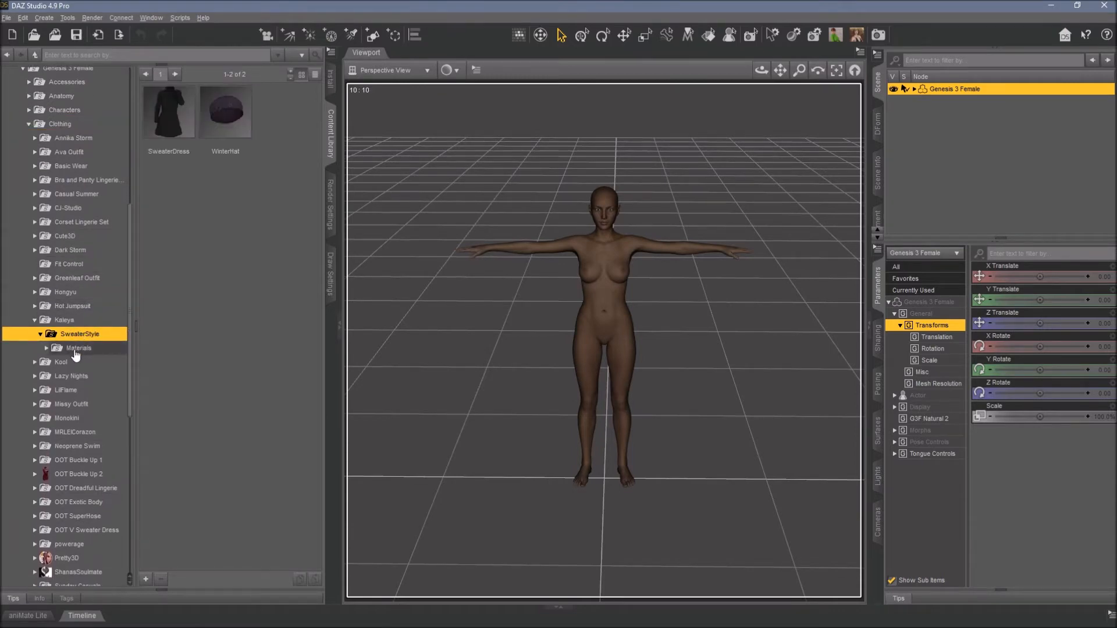
pyautogui.doubleClick(169, 113)
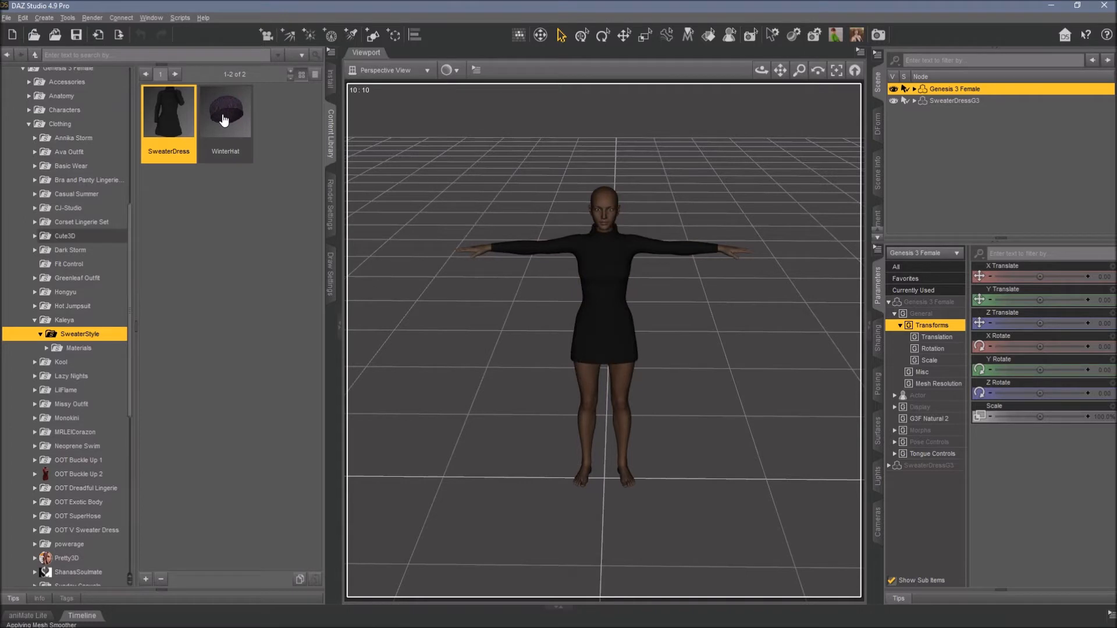
pyautogui.doubleClick(224, 119)
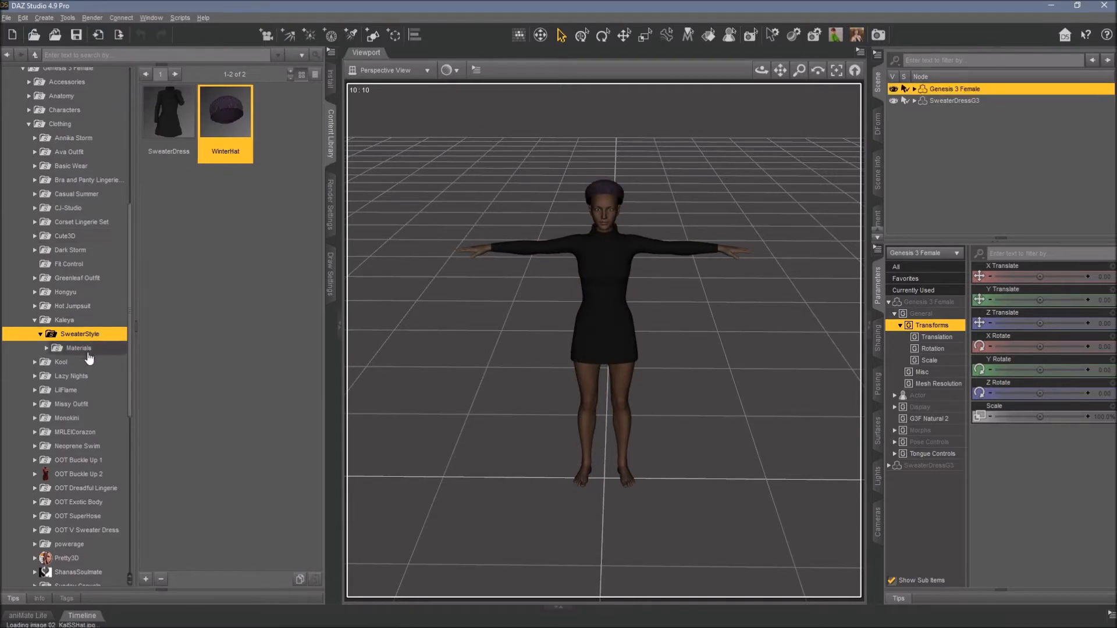
# Add Oleander Hair from the Genesis 3 Female hair library to the figure.
pyautogui.scroll(-2, 82, 375)
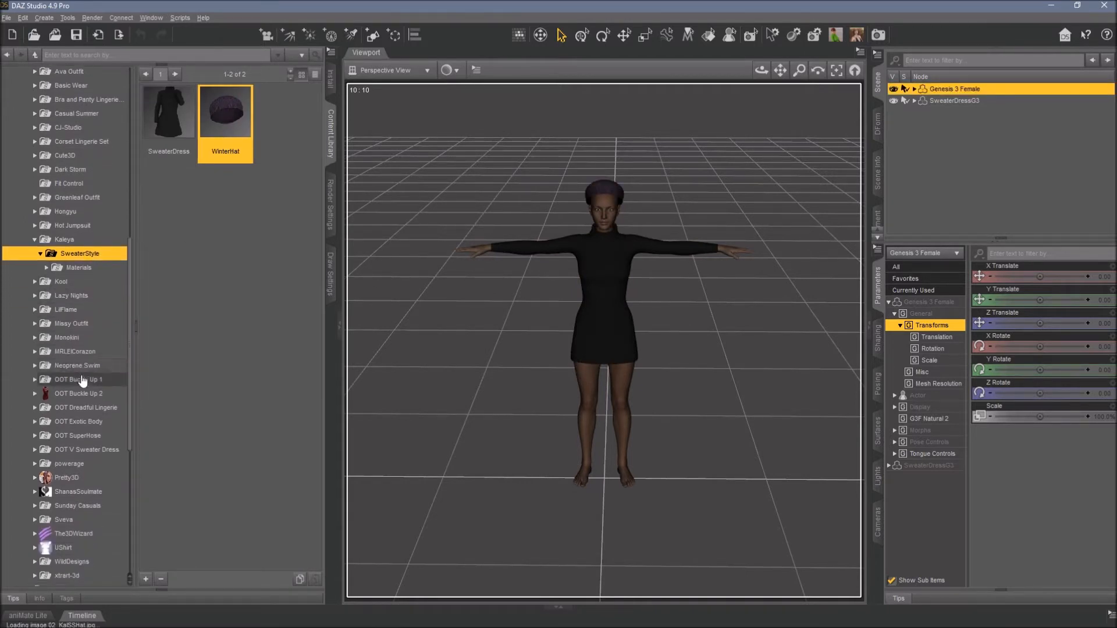
pyautogui.scroll(-2, 81, 372)
pyautogui.scroll(2, 79, 352)
pyautogui.scroll(3, 61, 134)
pyautogui.doubleClick(60, 165)
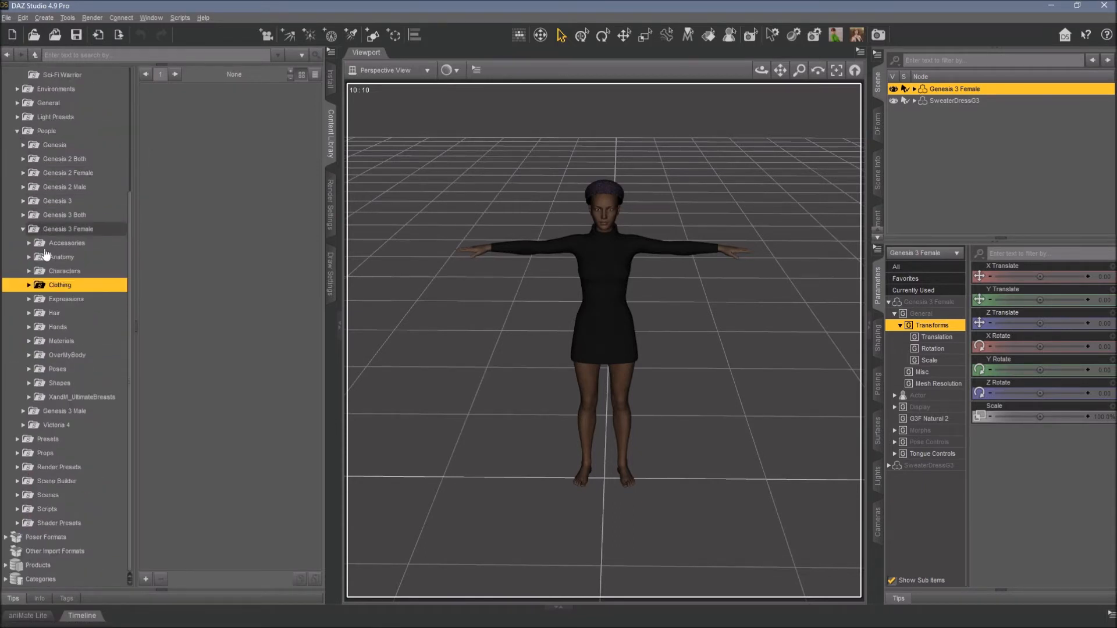
pyautogui.doubleClick(55, 312)
pyautogui.scroll(-6, 60, 312)
pyautogui.scroll(-3, 60, 311)
pyautogui.click(63, 343)
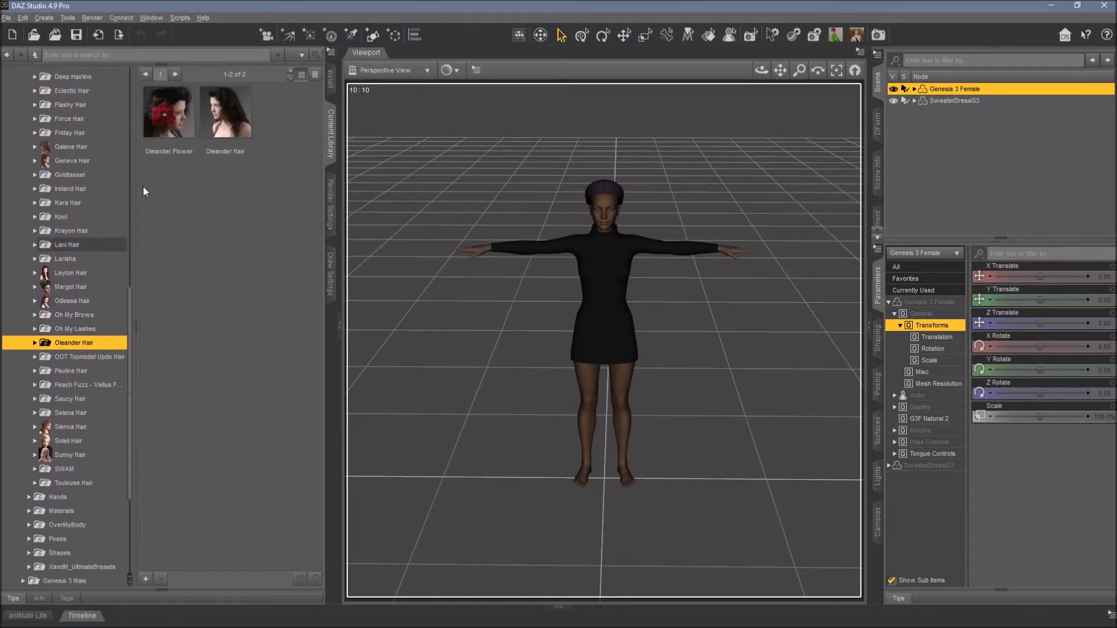
pyautogui.doubleClick(225, 111)
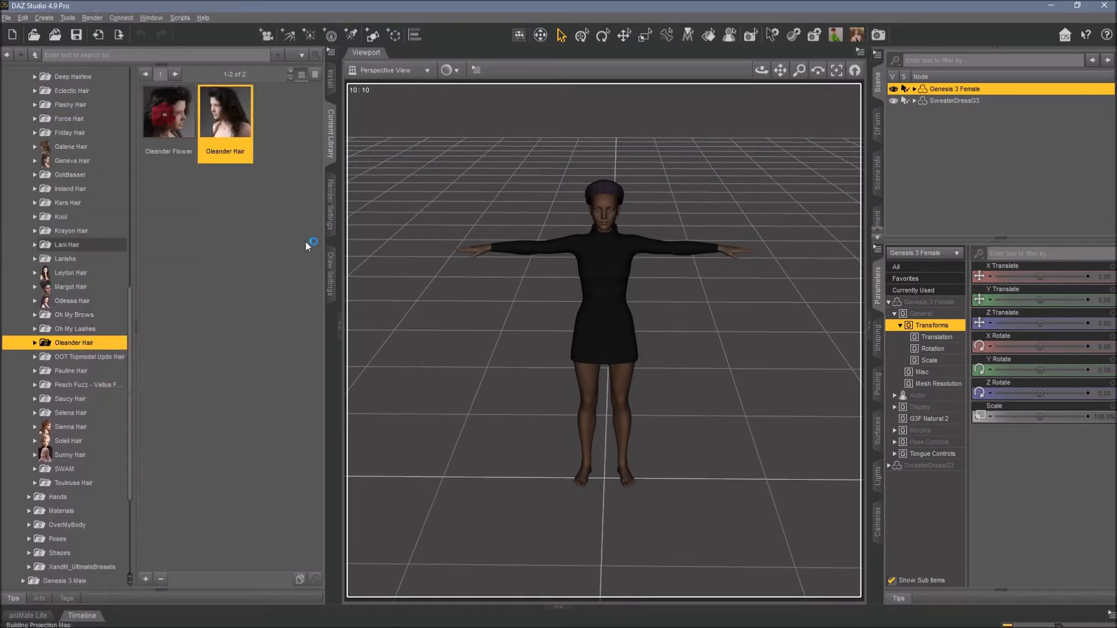
# Fit SweaterDressG3 to Genesis 3 Female with Parent To Target enabled, and clear the selection.
pyautogui.rightClick(941, 100)
pyautogui.click(942, 142)
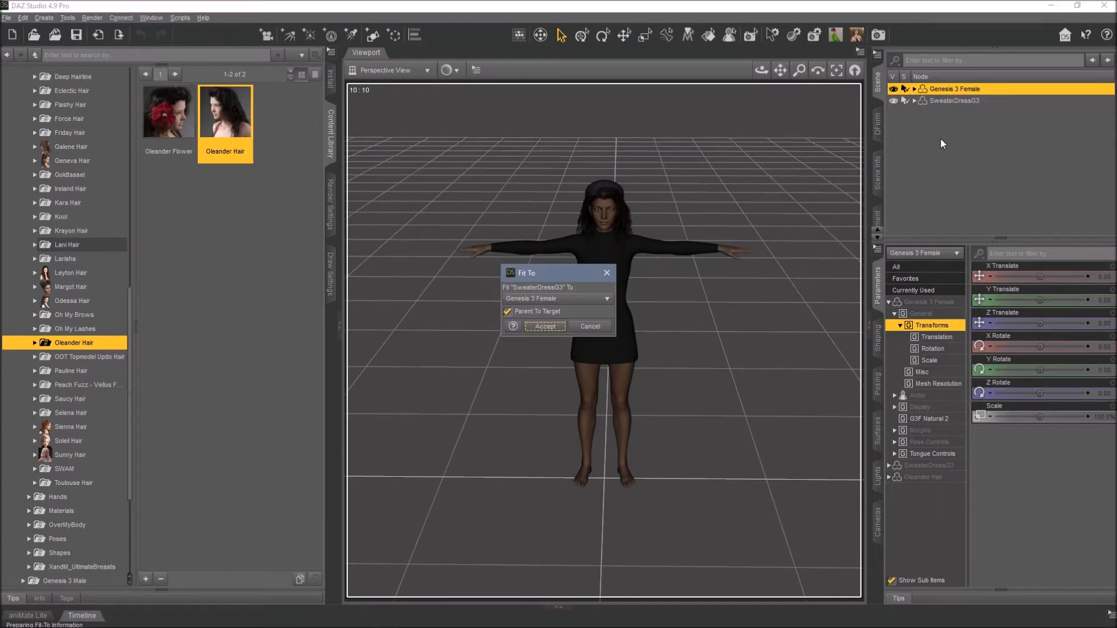
pyautogui.click(542, 326)
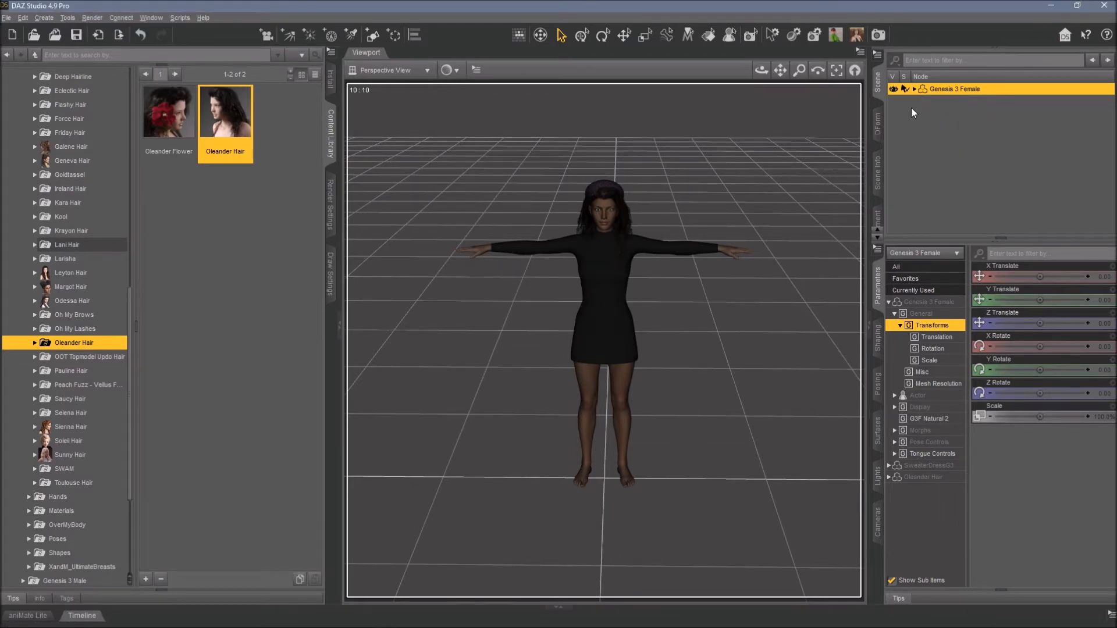
pyautogui.click(940, 166)
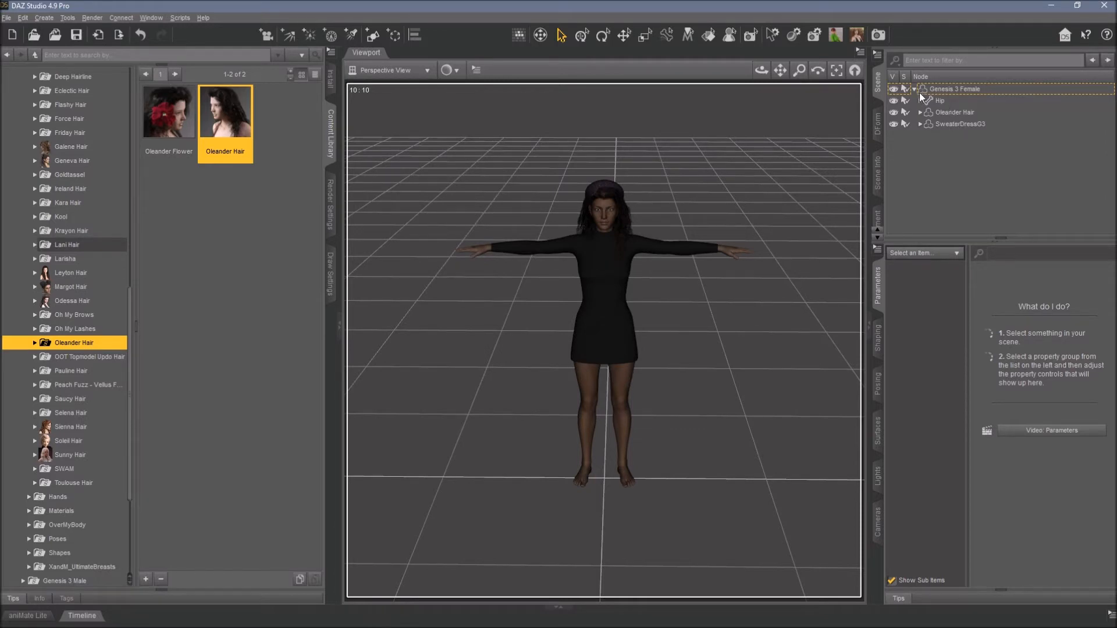
# Select WinterHatG3, frame it at an angle in the view, and list all of its parameters.
pyautogui.click(603, 185)
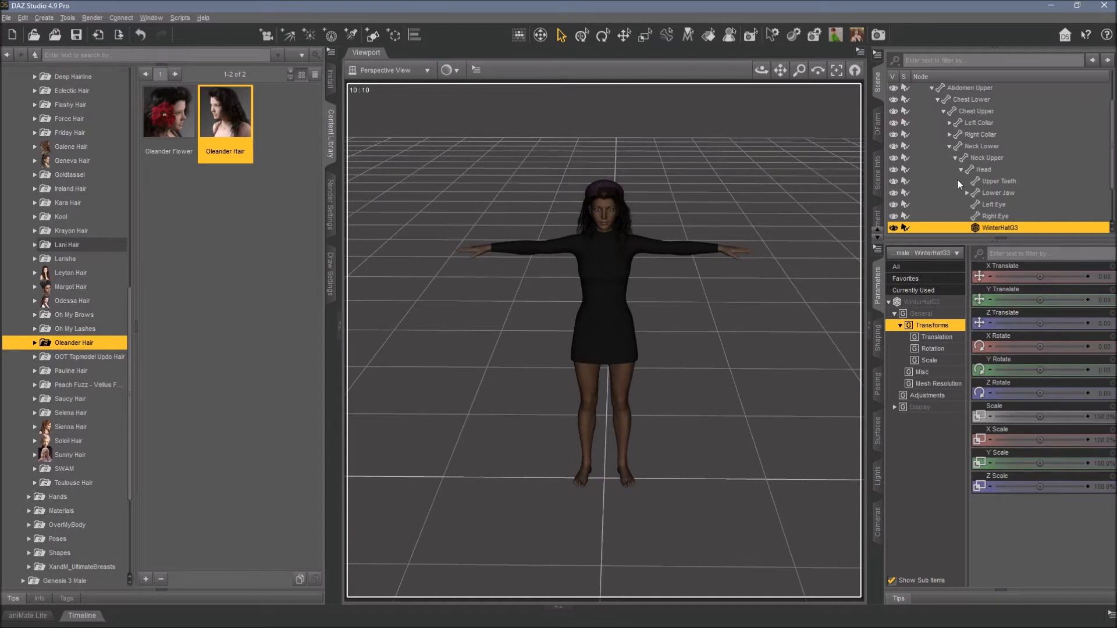
pyautogui.scroll(-2, 998, 186)
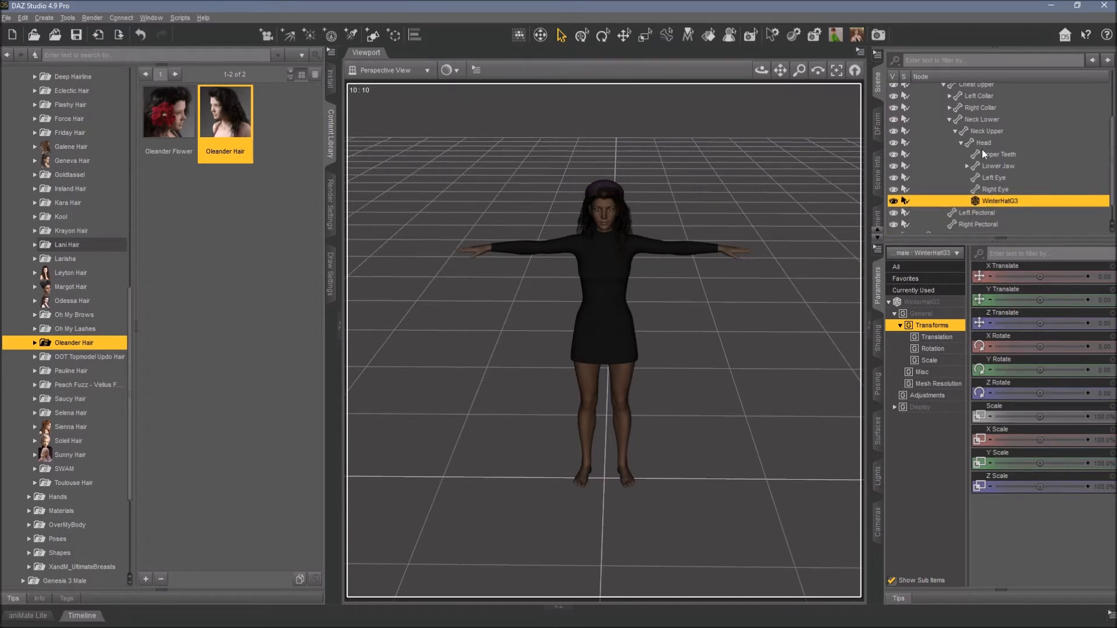
pyautogui.click(836, 70)
pyautogui.moveTo(761, 70); pyautogui.dragTo(748, 89)
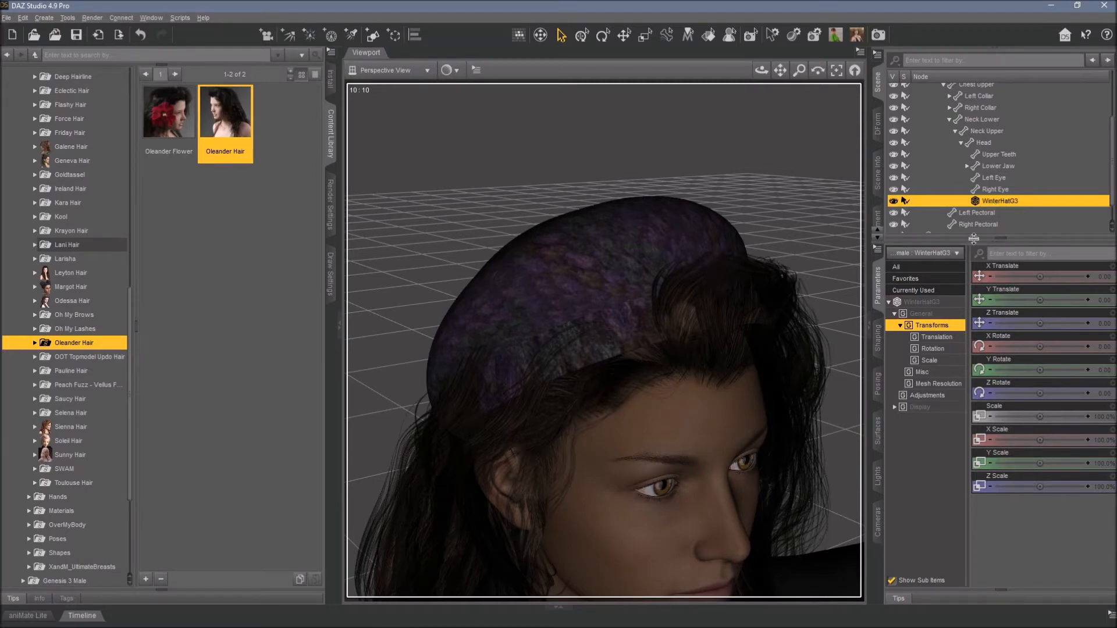
pyautogui.click(890, 267)
pyautogui.scroll(-1, 1019, 358)
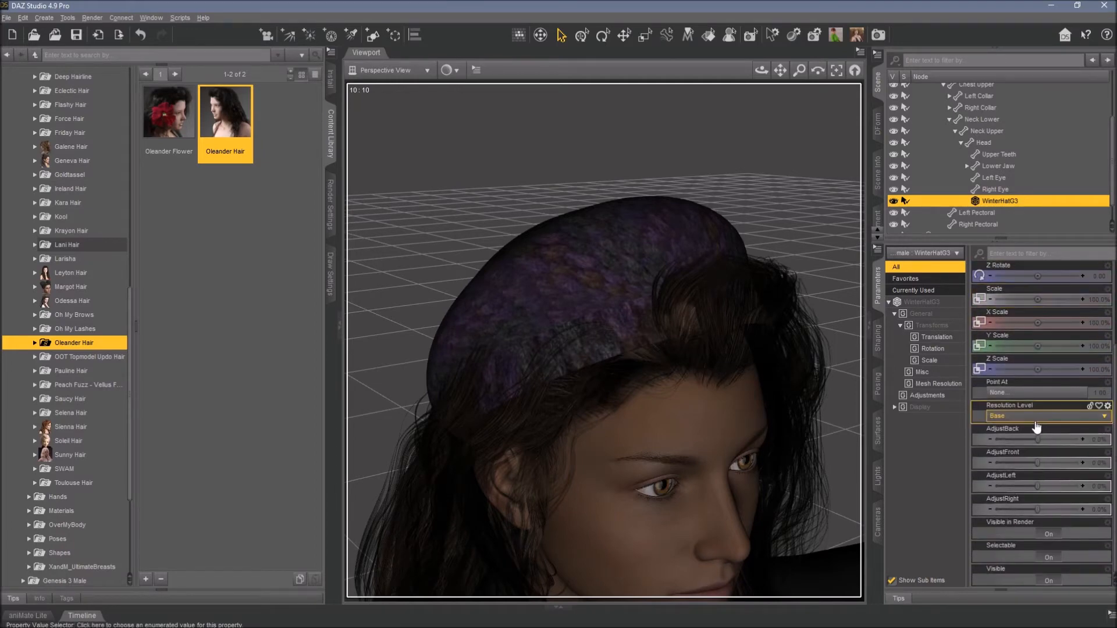
# Apply a smoothing modifier to the geometry of WinterHatG3.
pyautogui.click(44, 15)
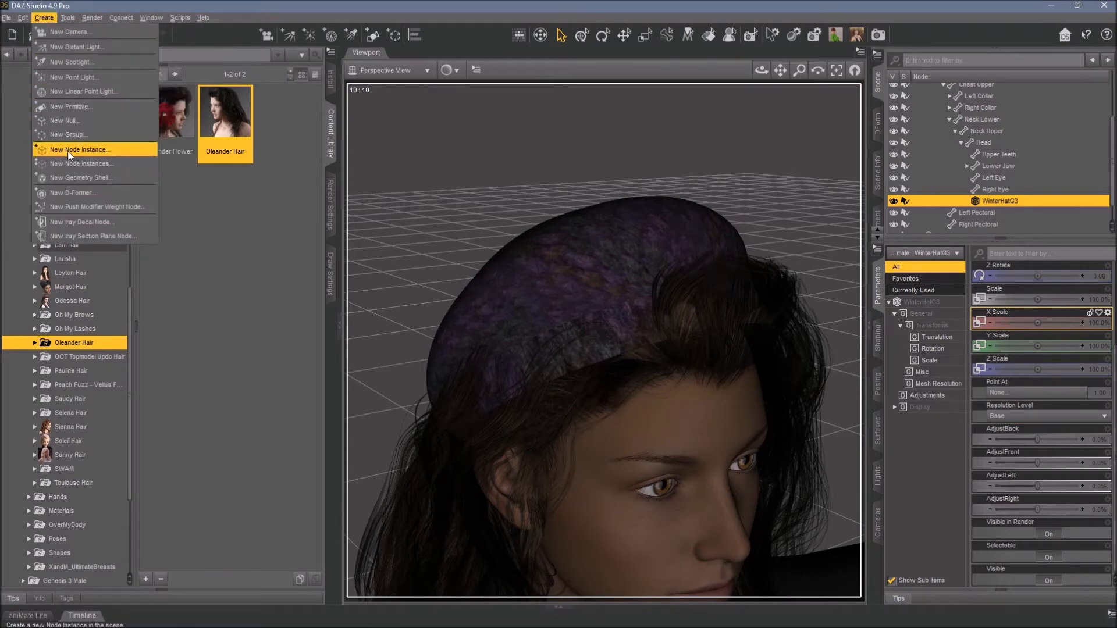
pyautogui.moveTo(23, 18)
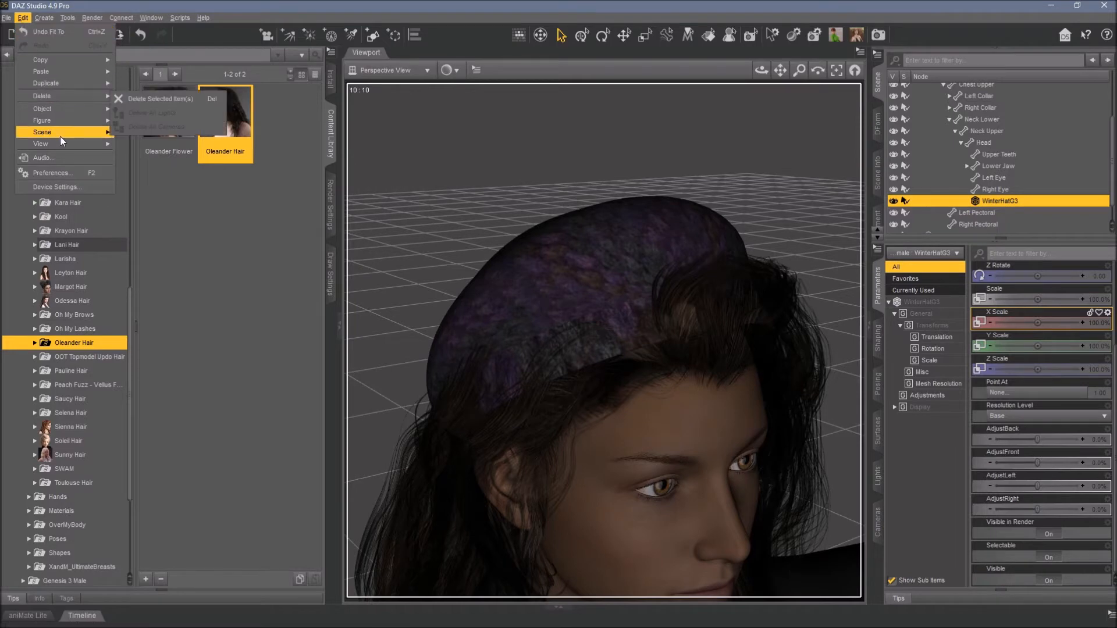
pyautogui.moveTo(84, 112)
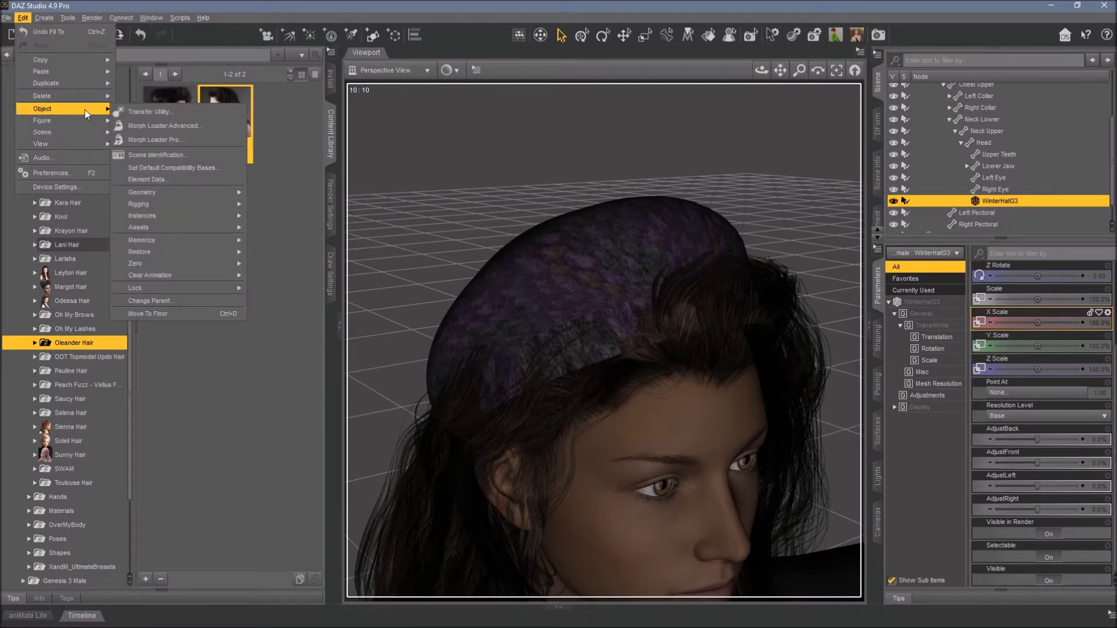
pyautogui.moveTo(153, 193)
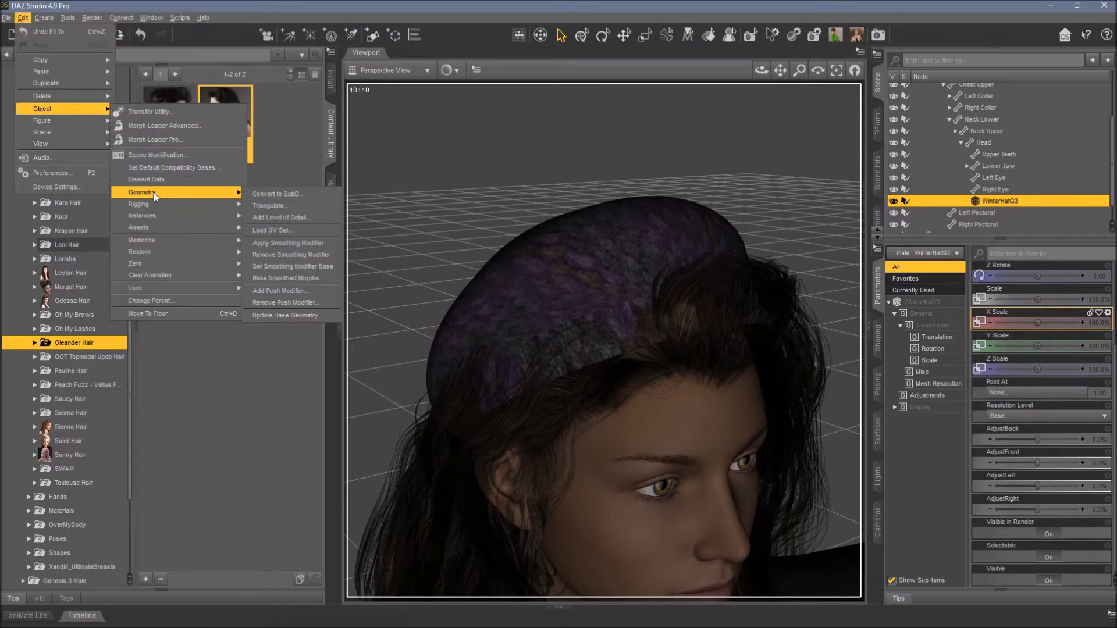
pyautogui.click(260, 243)
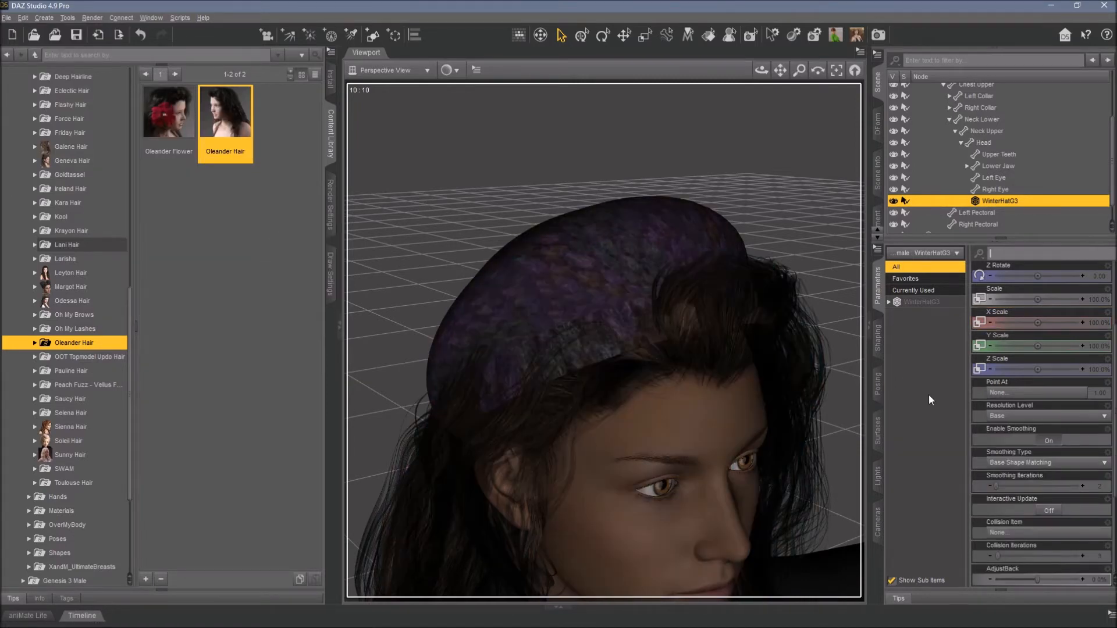
# Set the winter hat's collision item to Oleander Hair.
pyautogui.scroll(-3, 1044, 442)
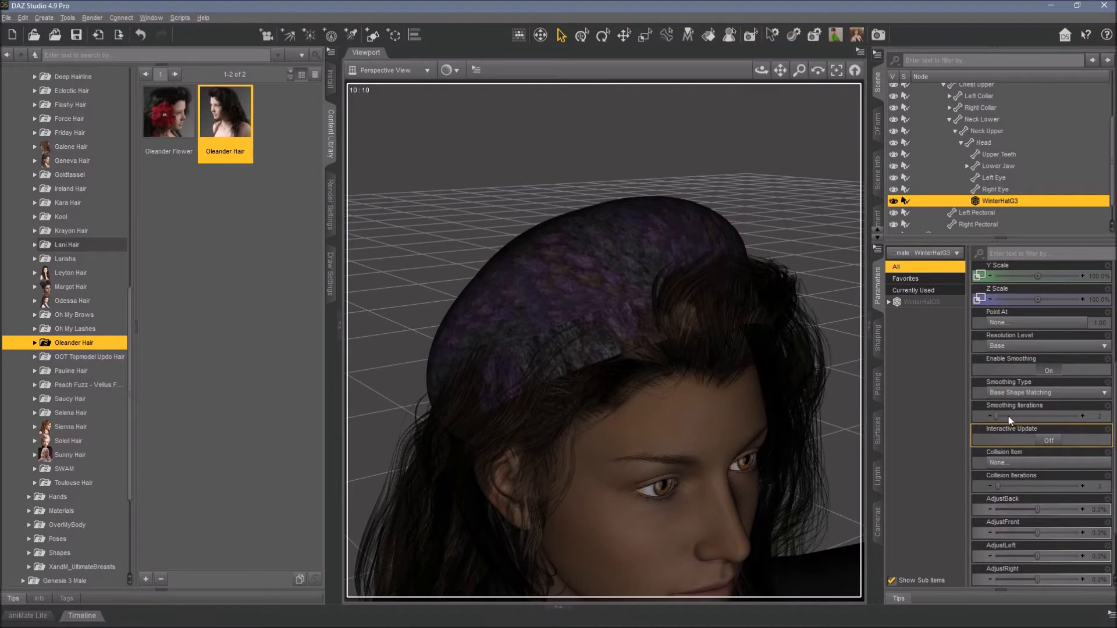
pyautogui.click(1016, 466)
pyautogui.click(574, 213)
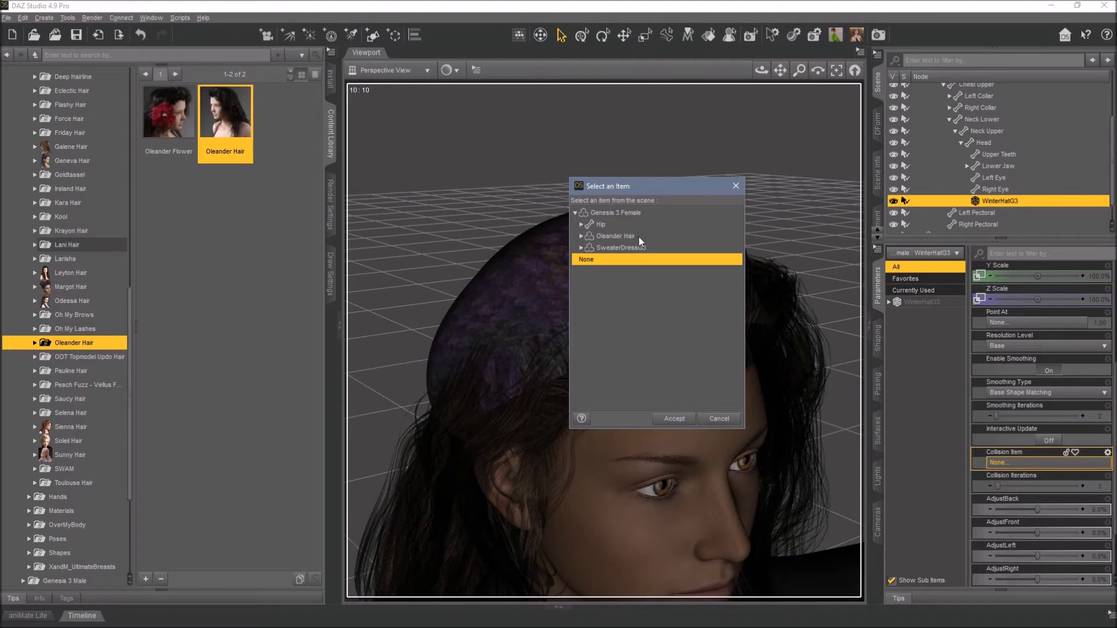
pyautogui.click(627, 235)
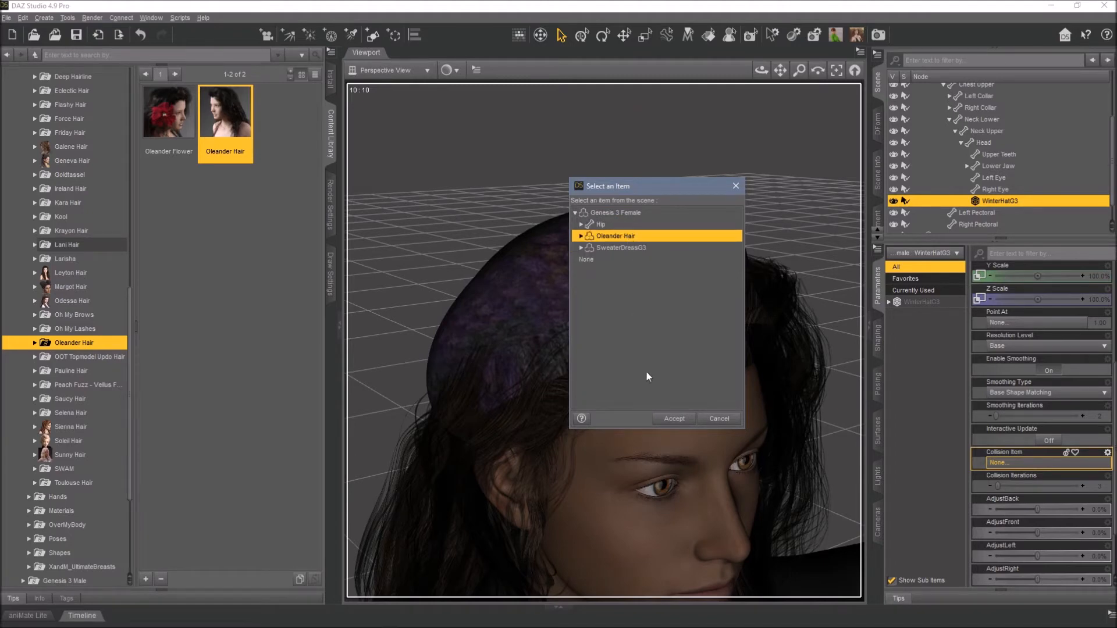
pyautogui.click(673, 419)
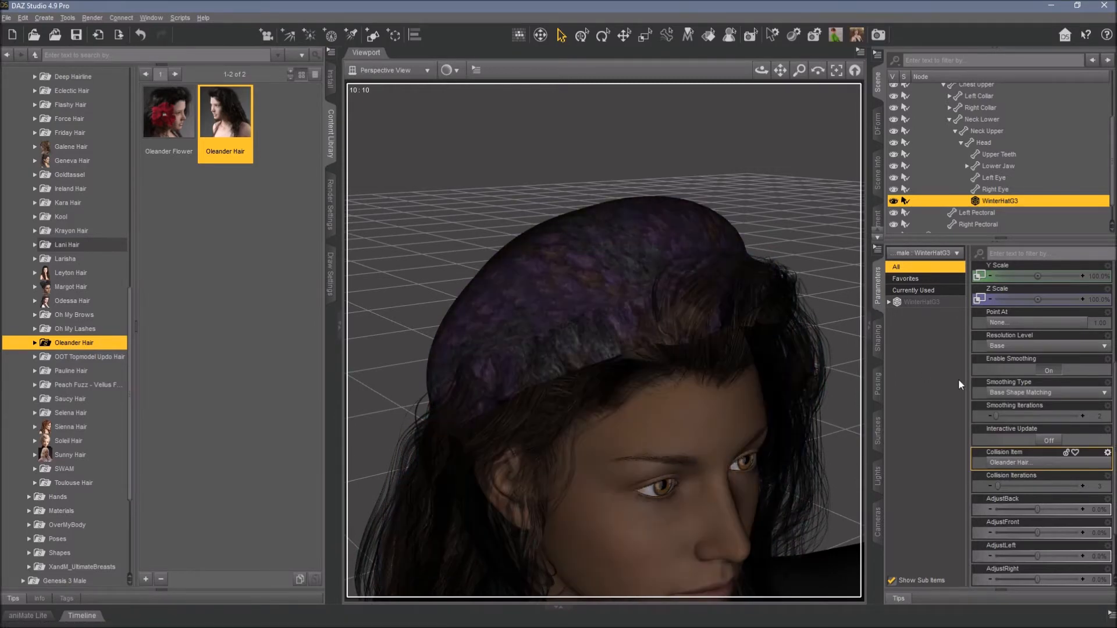
# Raise the winter hat's Smoothing Iterations to 5 and Collision Iterations to 6.
pyautogui.click(1082, 416)
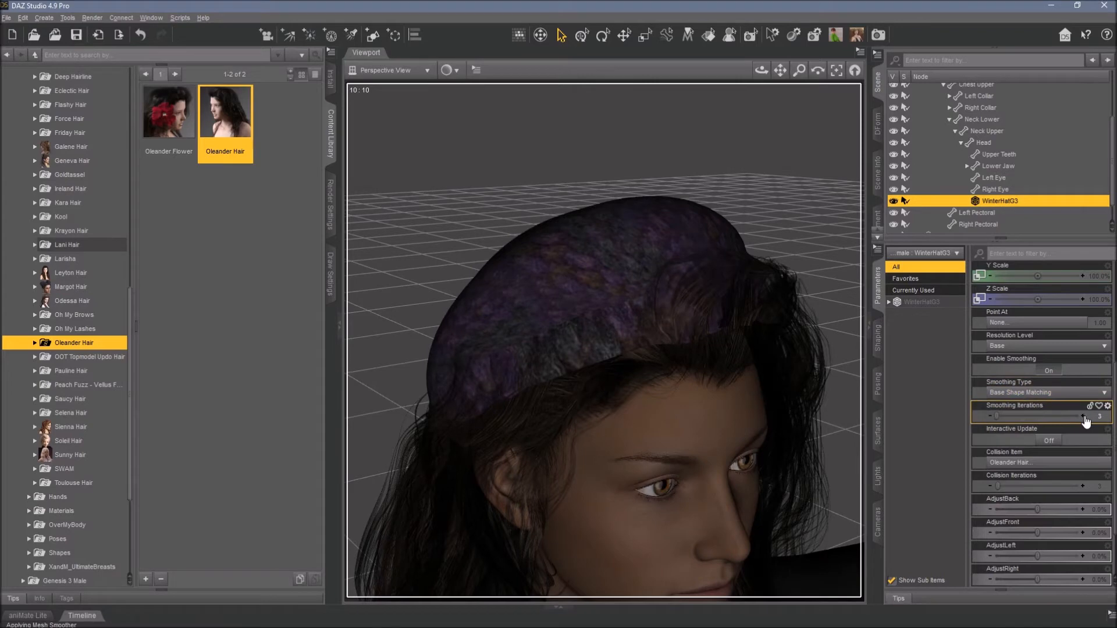
pyautogui.click(1083, 416)
pyautogui.click(1083, 416)
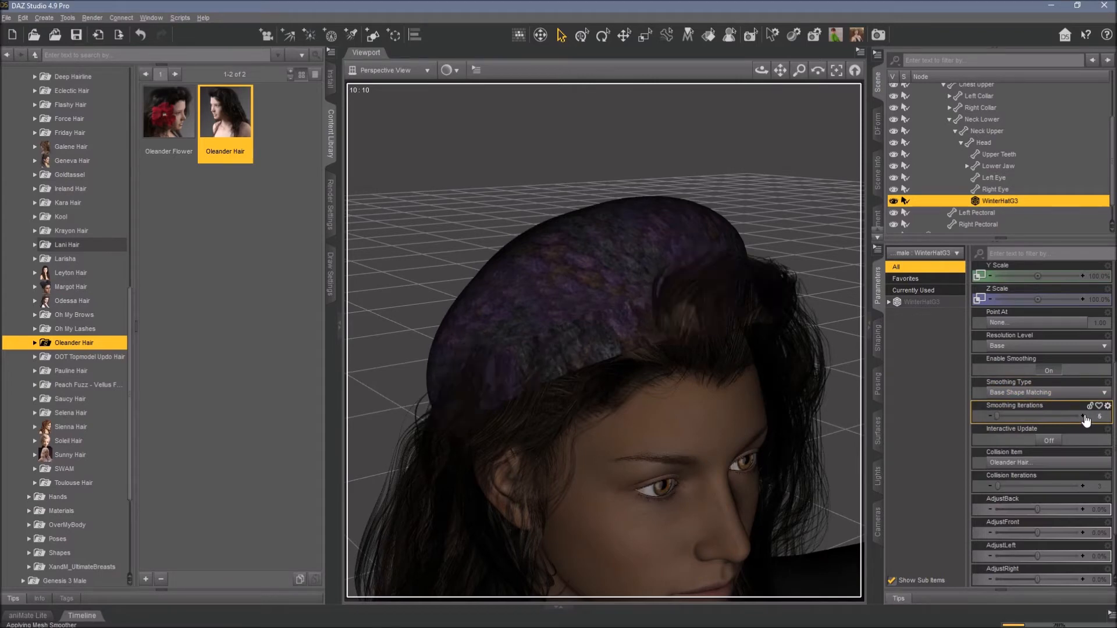
pyautogui.click(1083, 485)
pyautogui.click(1082, 486)
pyautogui.click(1083, 486)
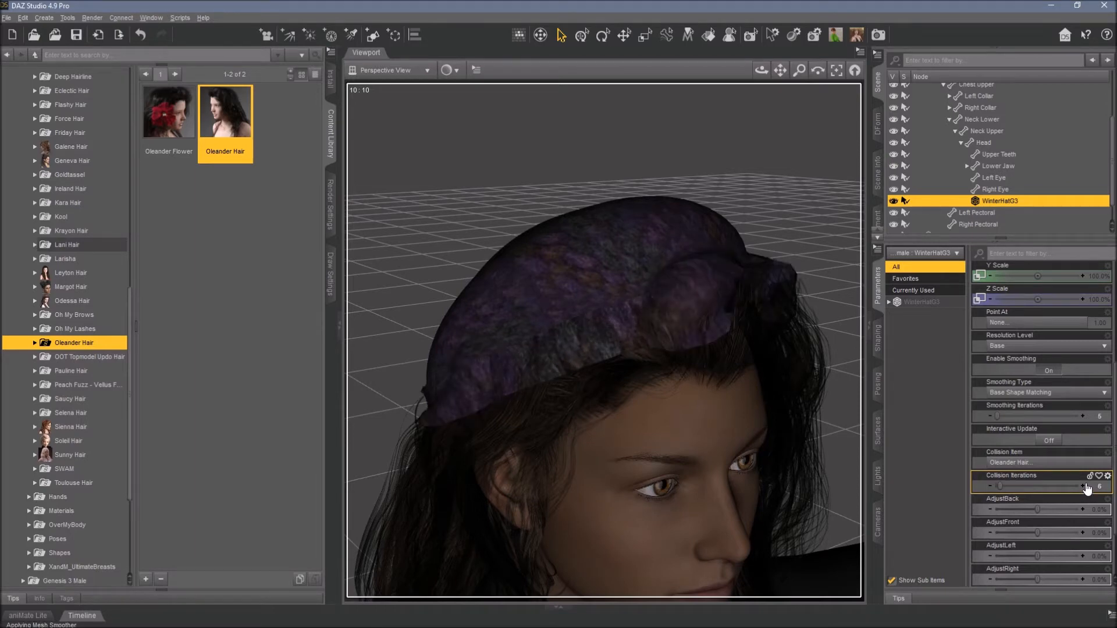
# Raise the hat's Smoothing Iterations to 7 and inspect the hat and hair from the front.
pyautogui.click(1082, 416)
pyautogui.click(1082, 416)
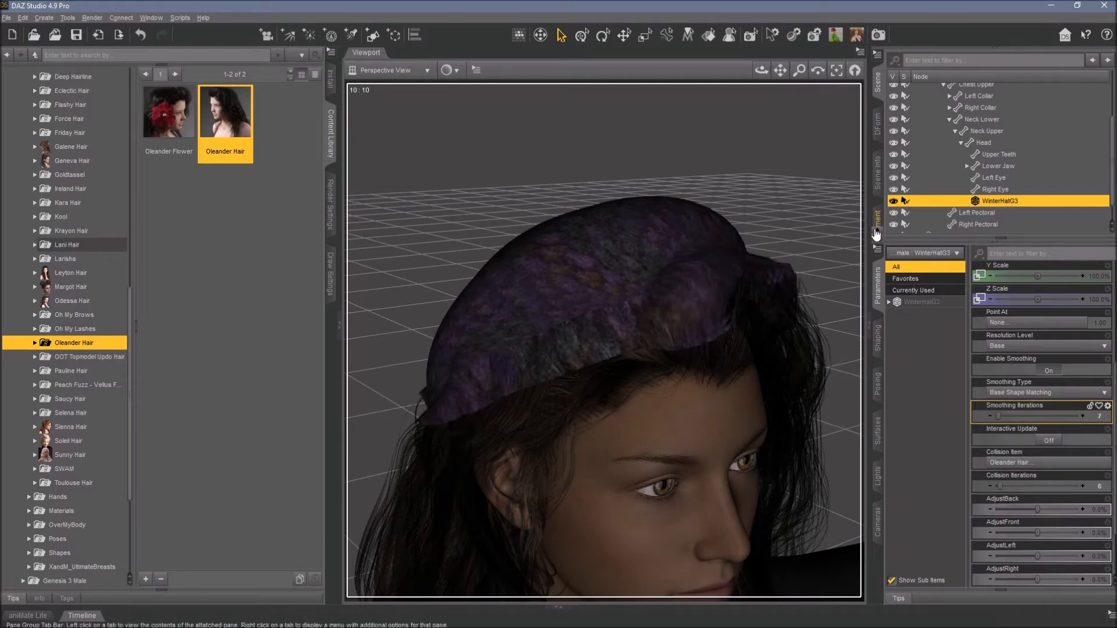
pyautogui.moveTo(762, 77)
pyautogui.mouseDown()
pyautogui.moveTo(751, 98)
pyautogui.moveTo(786, 70)
pyautogui.moveTo(771, 71)
pyautogui.moveTo(793, 71)
pyautogui.moveTo(742, 61)
pyautogui.moveTo(719, 71)
pyautogui.moveTo(768, 87)
pyautogui.moveTo(780, 70)
pyautogui.mouseUp()
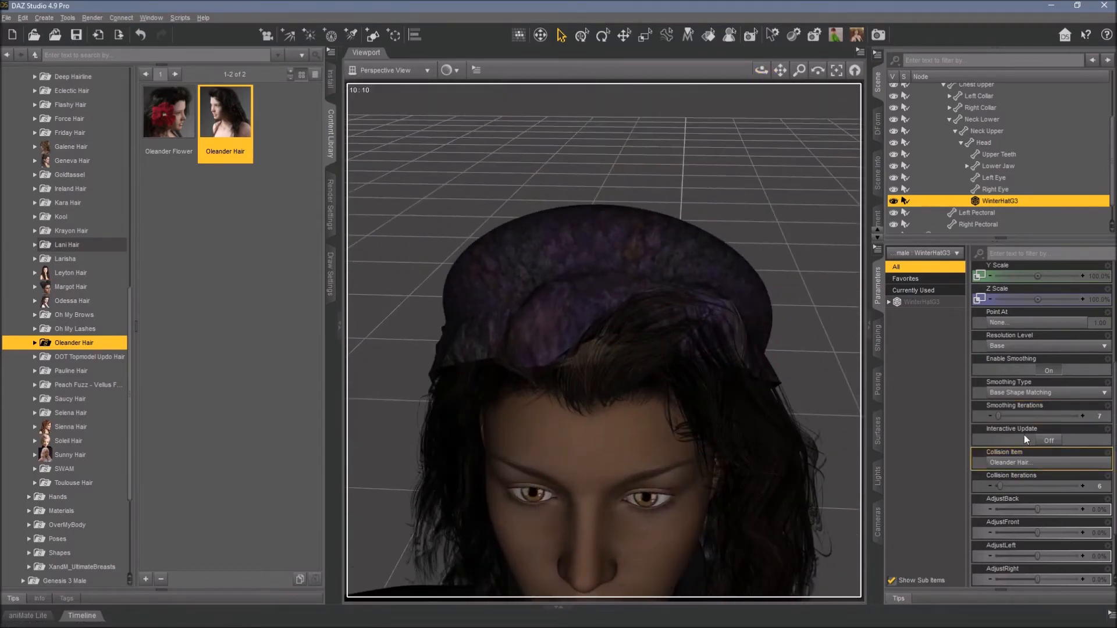
# Reset the winter hat's Smoothing Iterations and Collision Iterations to their default values of 2 and 3.
pyautogui.click(1107, 407)
pyautogui.click(1076, 467)
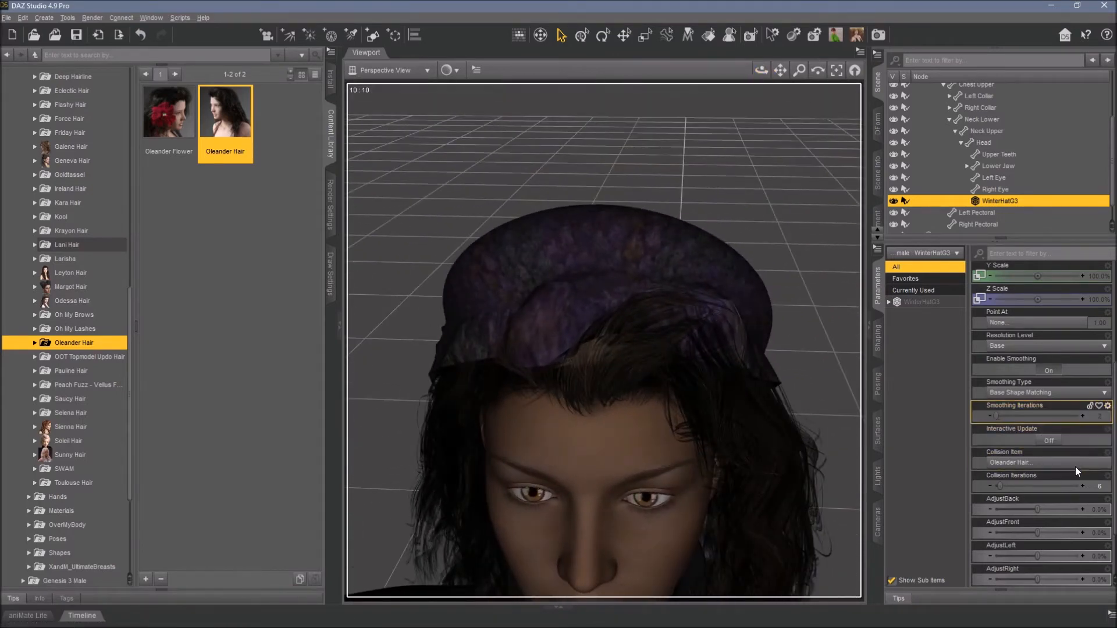
pyautogui.click(1107, 476)
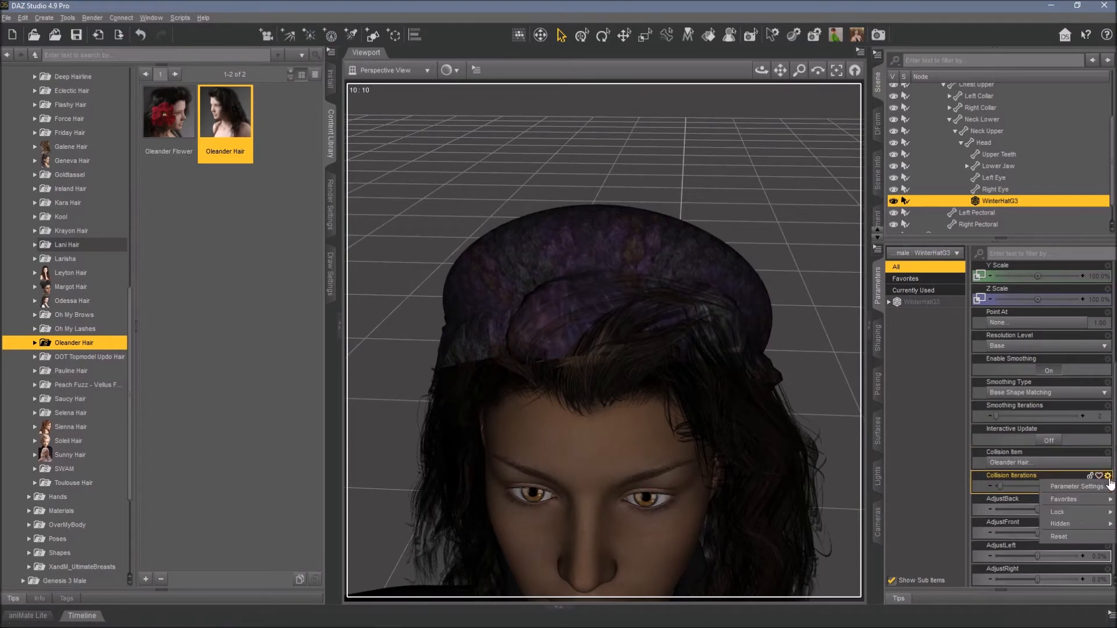
pyautogui.click(1074, 532)
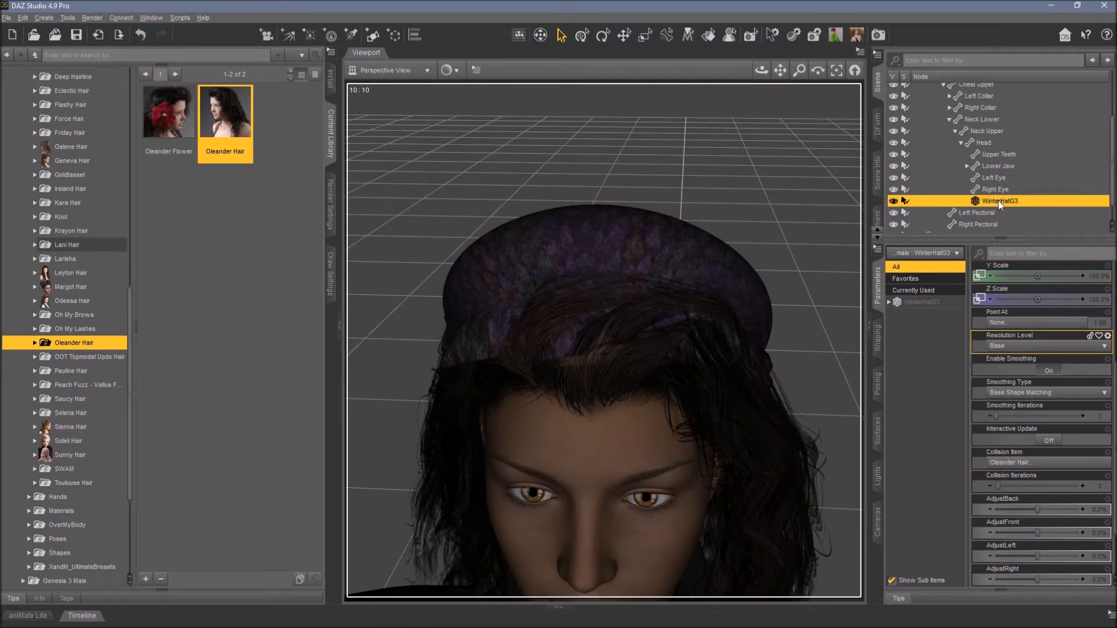
# Create a new D-Former named Hat on the winter hat.
pyautogui.click(44, 17)
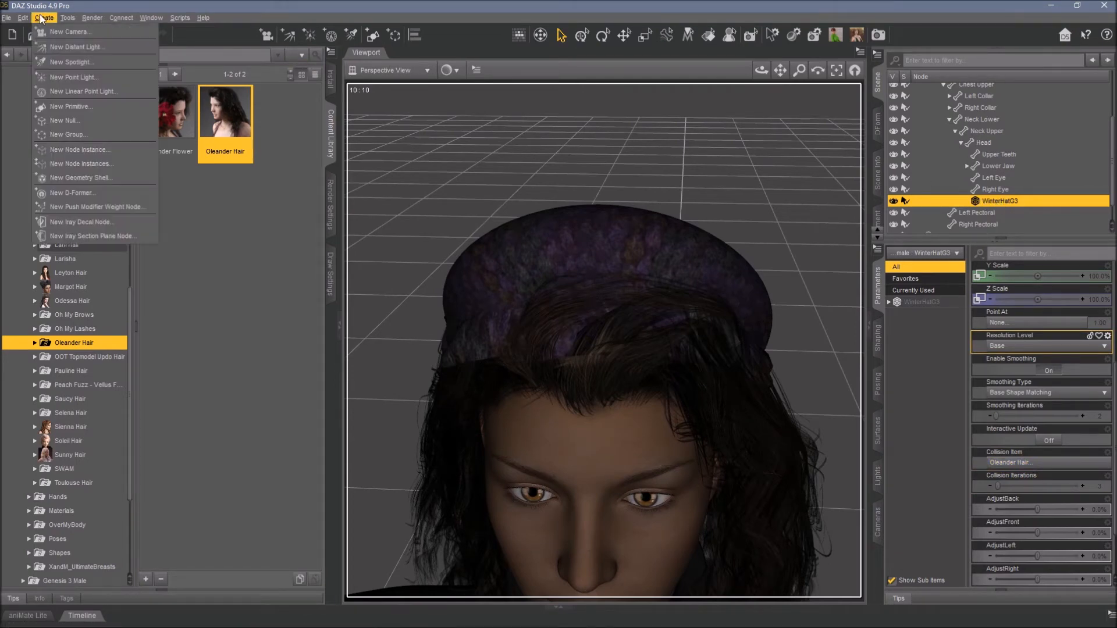
pyautogui.click(63, 192)
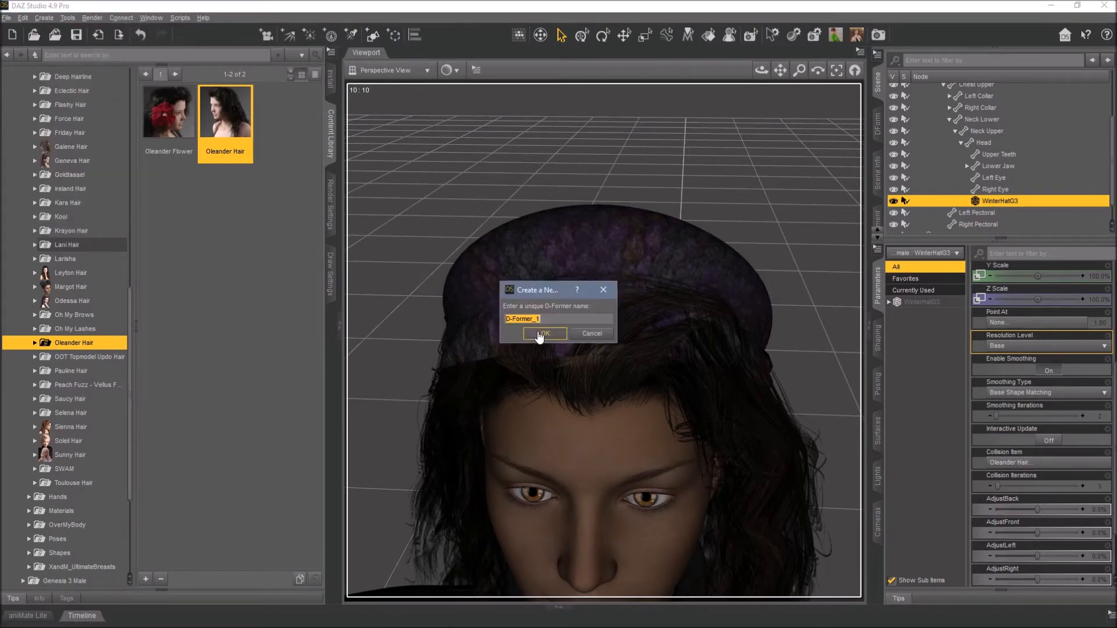
pyautogui.write('Hat')
pyautogui.click(546, 334)
# Expand the D-Former nodes under WinterHatG3 and shrink Hat_Field to a Scale of about 1068%.
pyautogui.click(965, 202)
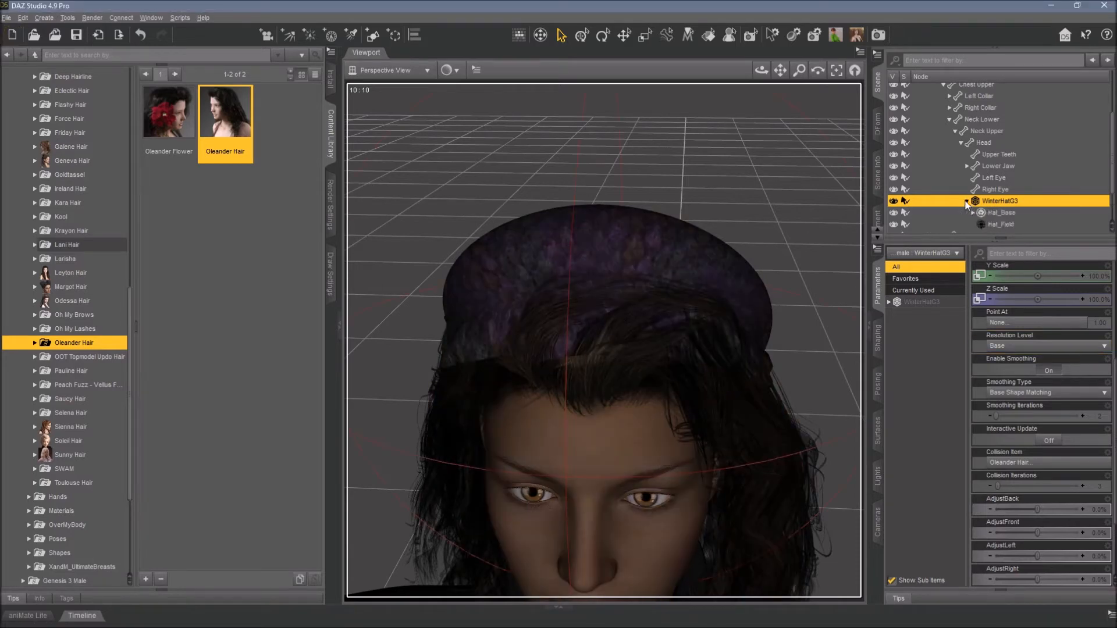
pyautogui.scroll(-1, 1020, 180)
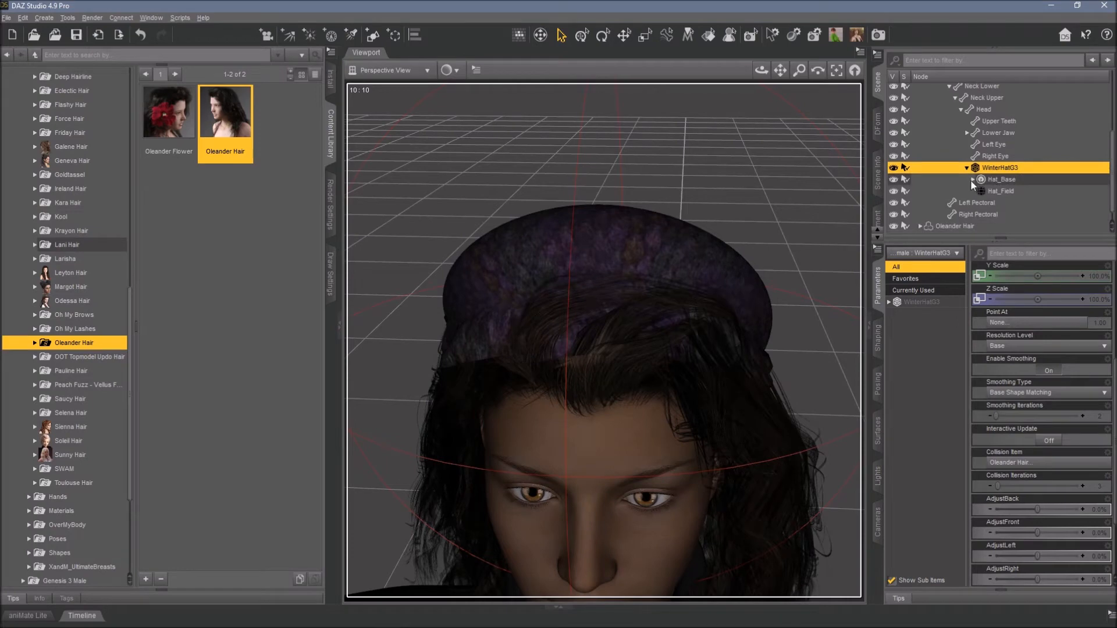
pyautogui.click(971, 180)
pyautogui.click(997, 191)
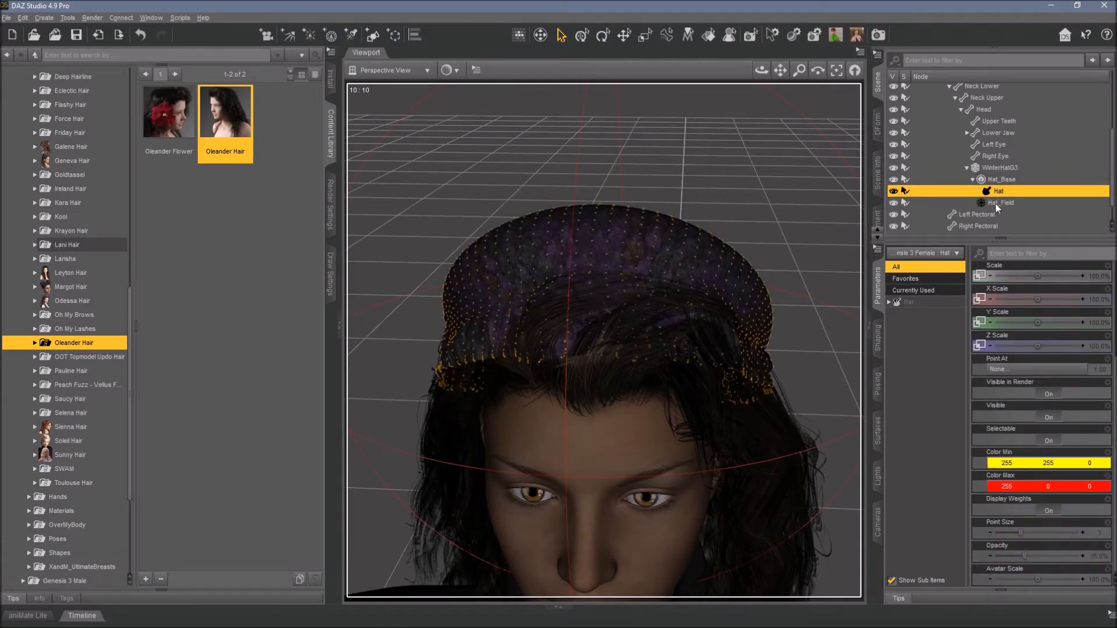
pyautogui.click(996, 203)
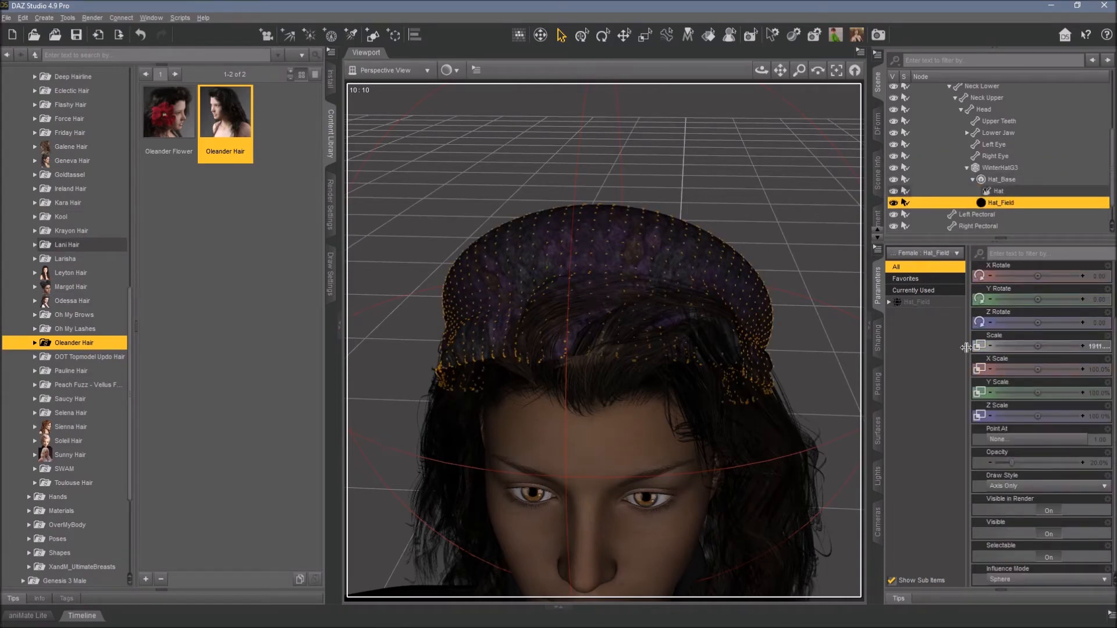
pyautogui.moveTo(1034, 346); pyautogui.dragTo(988, 346)
pyautogui.moveTo(760, 70)
pyautogui.mouseDown()
pyautogui.moveTo(797, 73)
pyautogui.moveTo(732, 70)
pyautogui.moveTo(766, 69)
pyautogui.mouseUp()
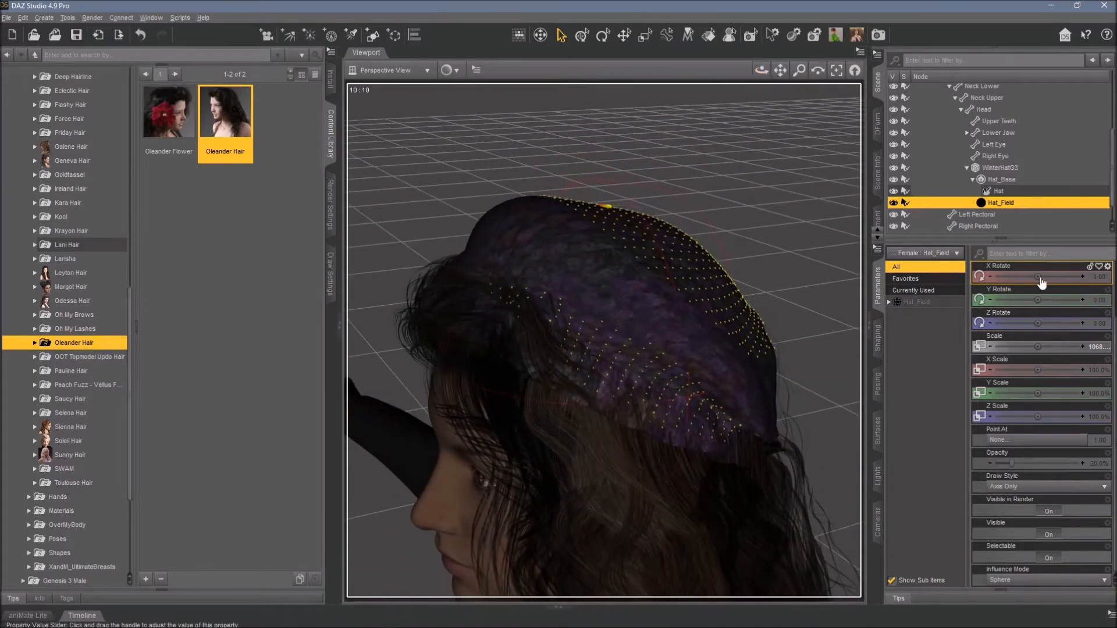
pyautogui.moveTo(1044, 331); pyautogui.dragTo(1052, 328)
pyautogui.click(1108, 313)
pyautogui.click(1066, 374)
# Reposition Hat_Field over the front of the hat with Z Translate at about 5.09 and X Translate at about 0.61.
pyautogui.scroll(3, 1066, 373)
pyautogui.moveTo(1044, 319)
pyautogui.mouseDown()
pyautogui.moveTo(1033, 320)
pyautogui.moveTo(1049, 321)
pyautogui.mouseUp()
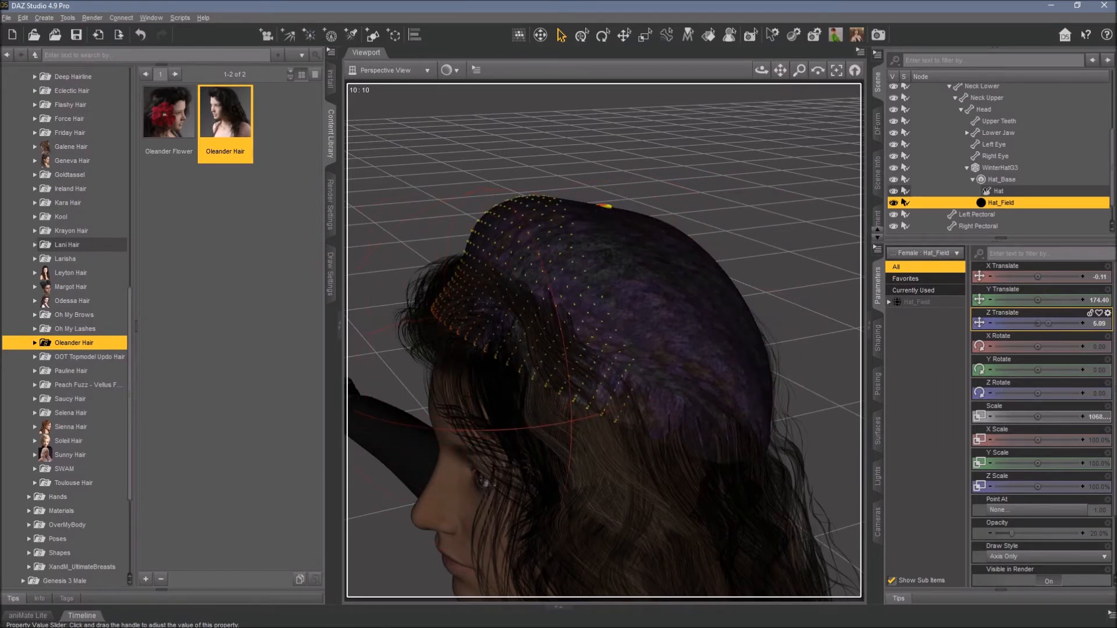
pyautogui.moveTo(760, 69); pyautogui.dragTo(736, 88)
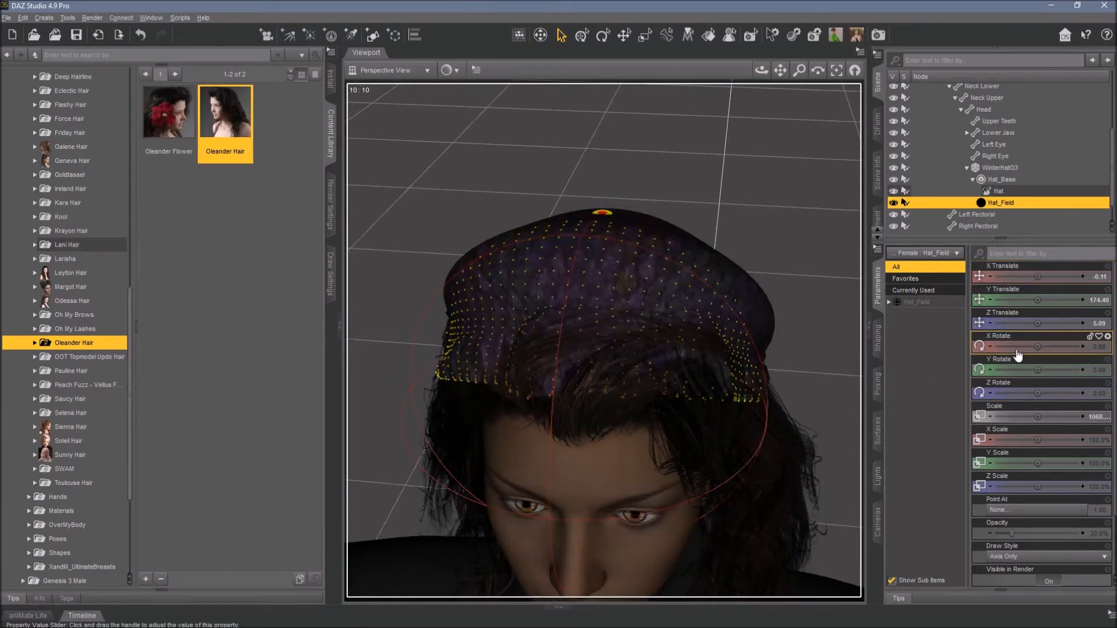
pyautogui.moveTo(1038, 276); pyautogui.dragTo(1045, 277)
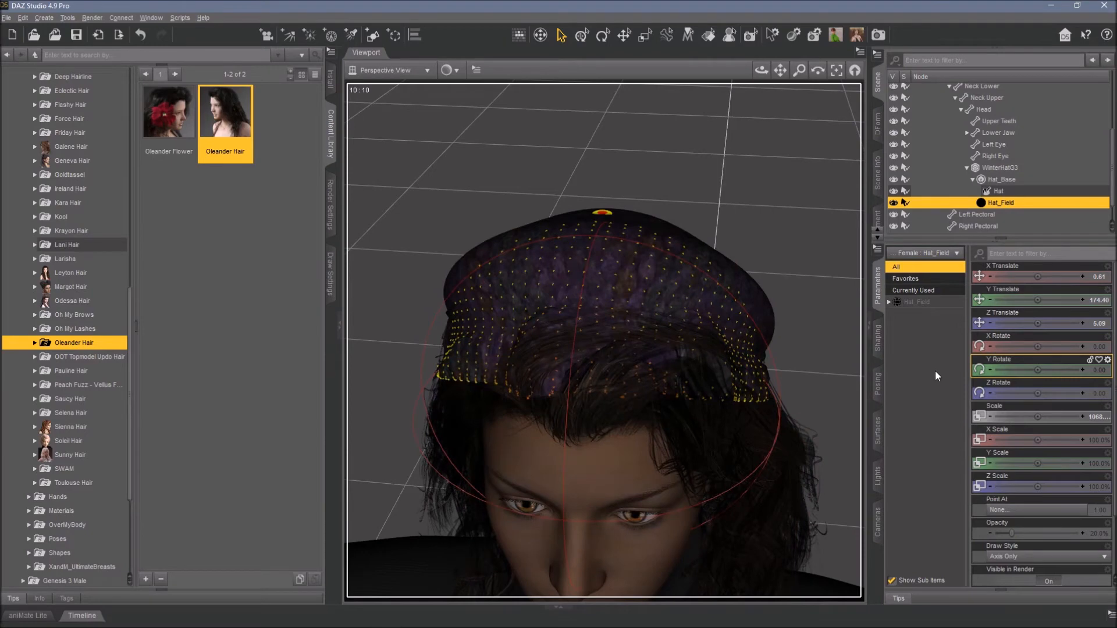
# Pull the front of the hat forward over the hair by setting the Hat D-Former's Z Translate to about 5.16.
pyautogui.moveTo(761, 70)
pyautogui.mouseDown()
pyautogui.moveTo(761, 107)
pyautogui.moveTo(790, 72)
pyautogui.moveTo(845, 80)
pyautogui.moveTo(693, 65)
pyautogui.moveTo(771, 84)
pyautogui.mouseUp()
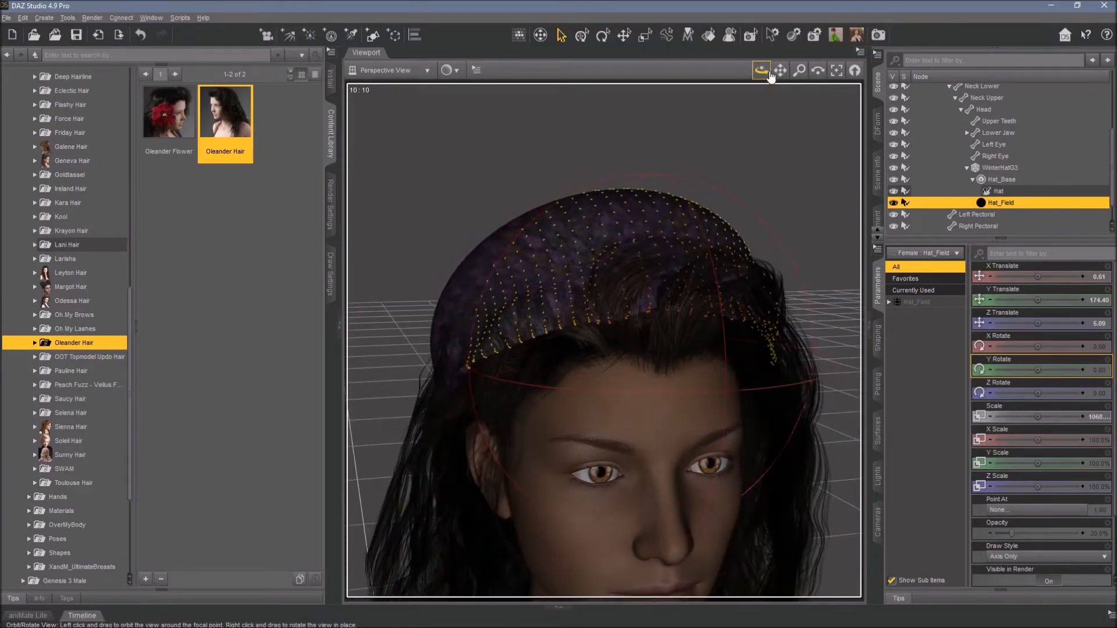
pyautogui.click(998, 191)
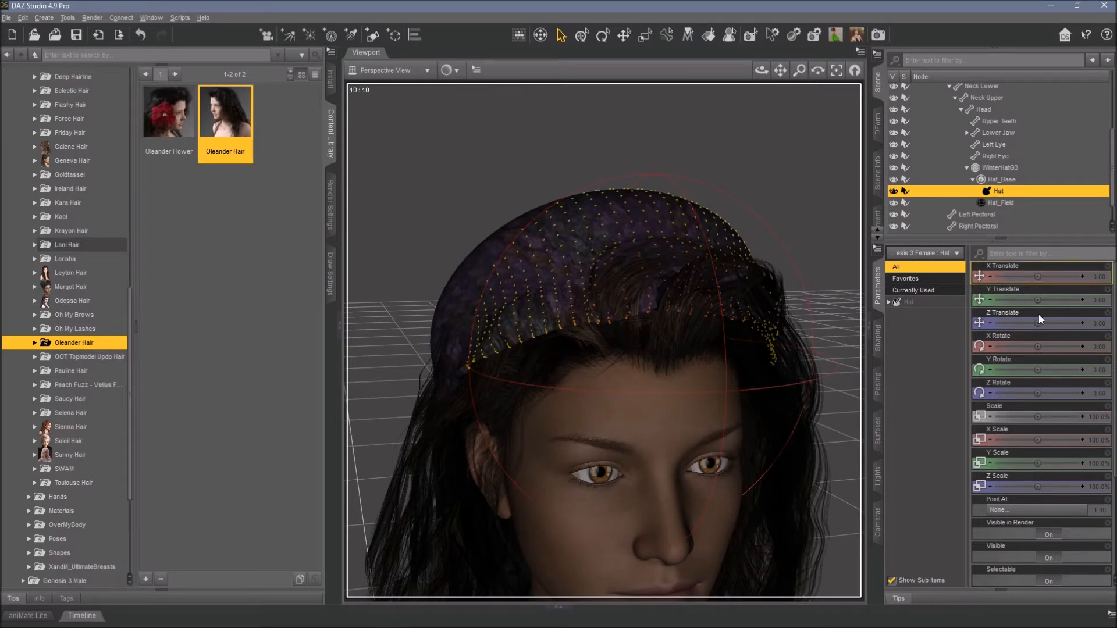
pyautogui.moveTo(1036, 323); pyautogui.dragTo(1048, 323)
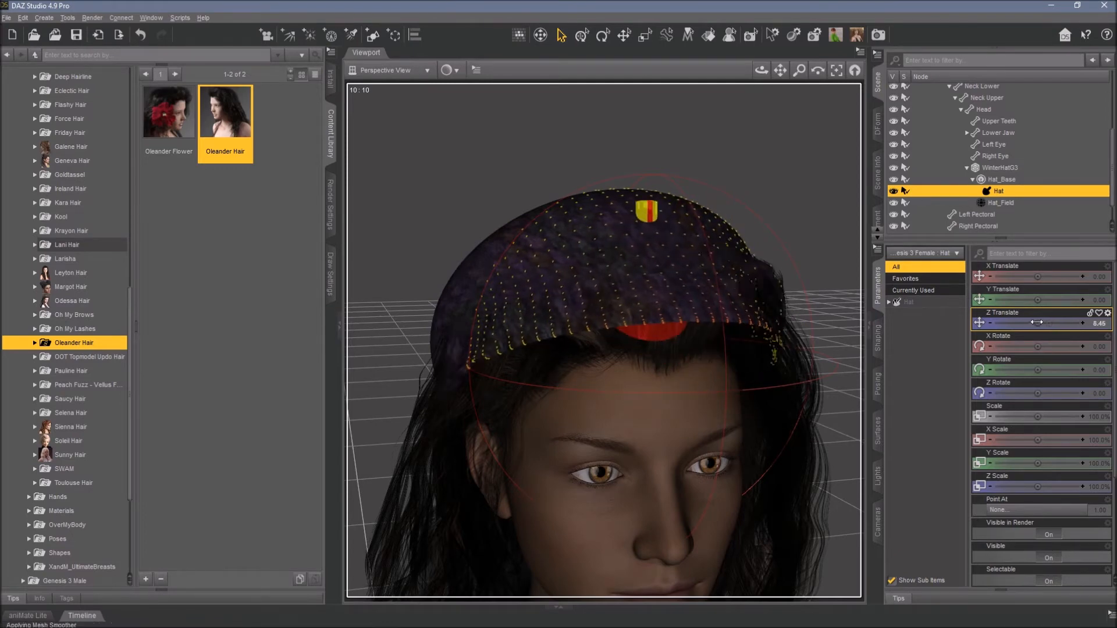
pyautogui.moveTo(761, 70)
pyautogui.mouseDown()
pyautogui.moveTo(747, 71)
pyautogui.moveTo(766, 70)
pyautogui.moveTo(761, 58)
pyautogui.mouseUp()
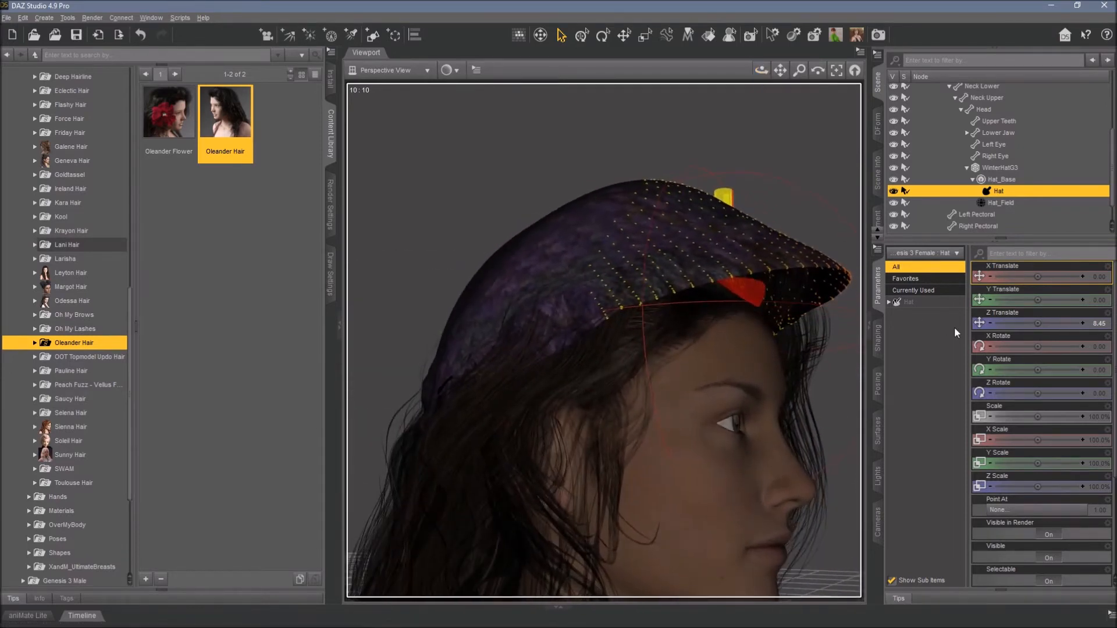
pyautogui.moveTo(1037, 323); pyautogui.dragTo(1025, 323)
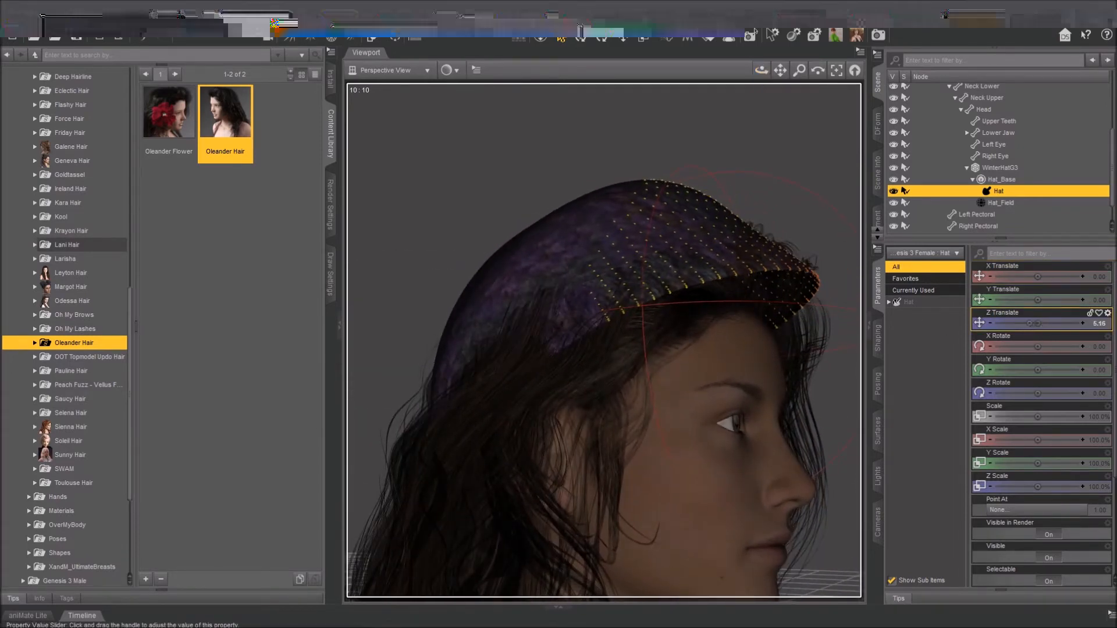